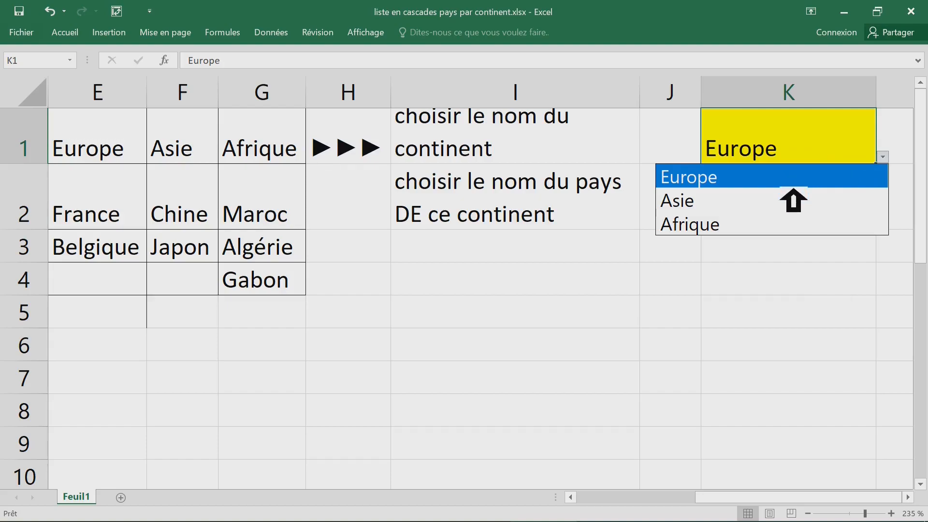
Step: Set the continent in K1 to Afrique and display the dependent country list in K2
left_click(723, 209)
left_click(826, 215)
left_click(883, 222)
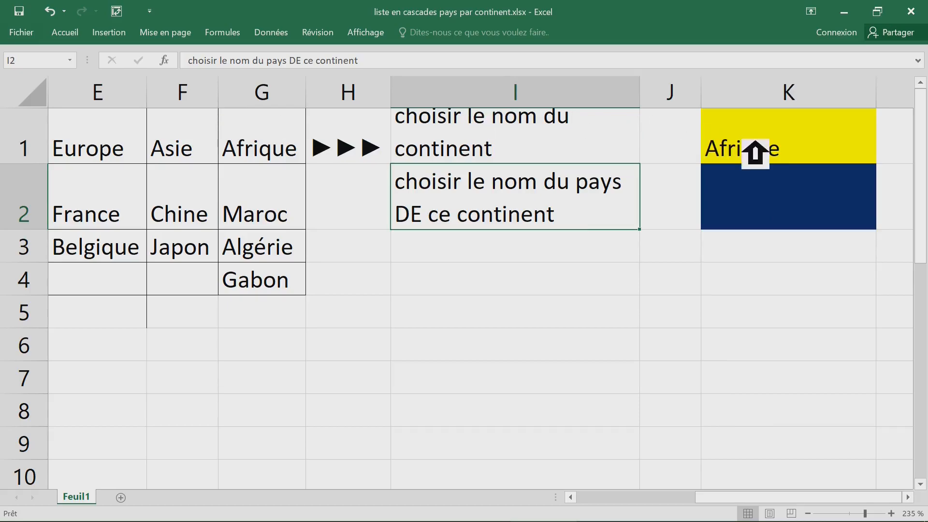
Step: Choose Europe as the continent in K1 and display the dependent country list in K2
left_click(755, 143)
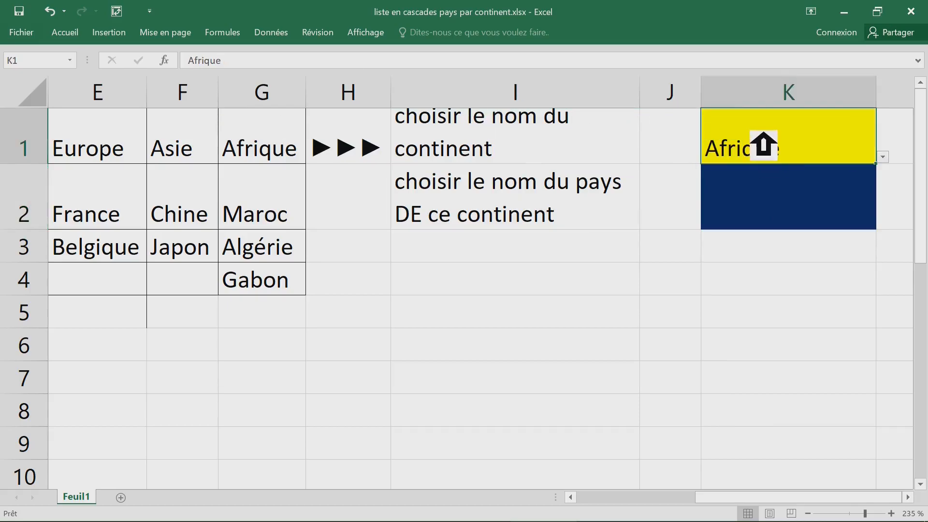
left_click(883, 157)
left_click(689, 177)
left_click(787, 196)
left_click(882, 223)
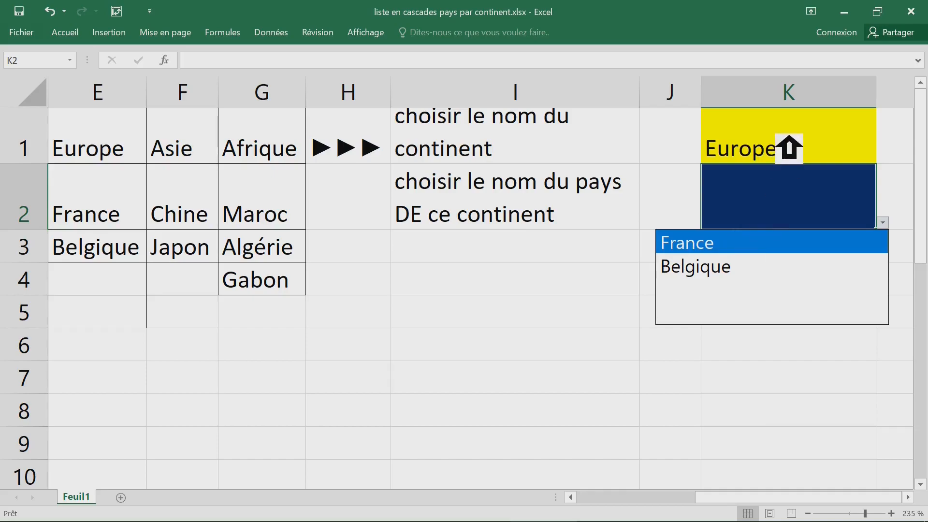
Step: Choose Asie as the continent in K1 and compare K2's country list with the source column F2:F7
left_click(740, 144)
left_click(883, 157)
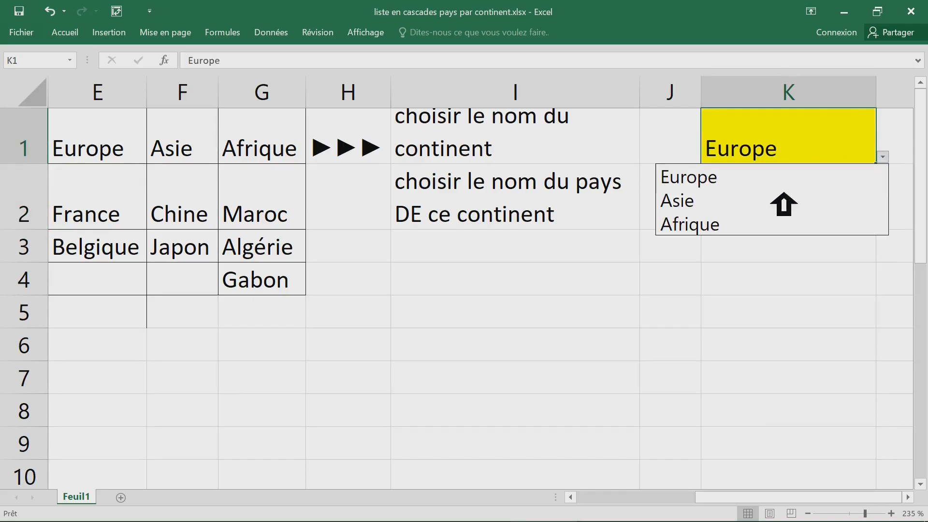
left_click(766, 201)
left_click(767, 201)
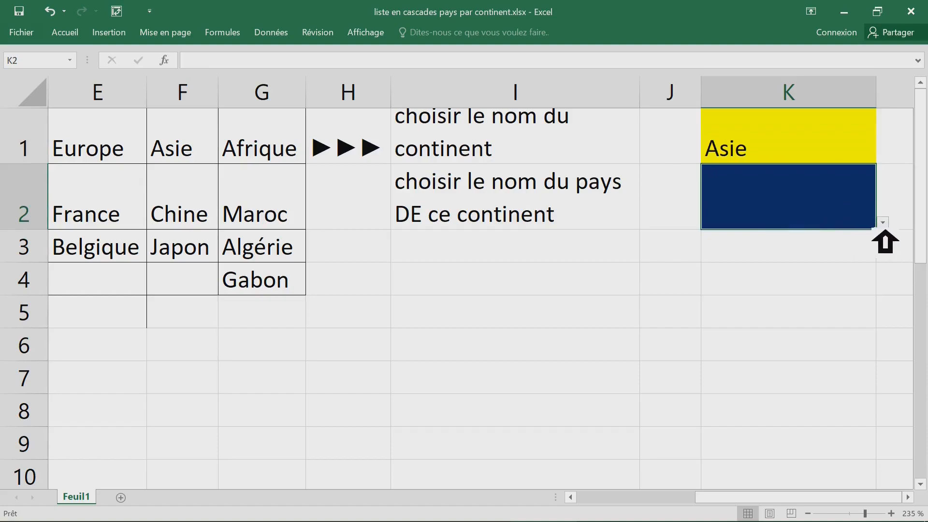
left_click(884, 223)
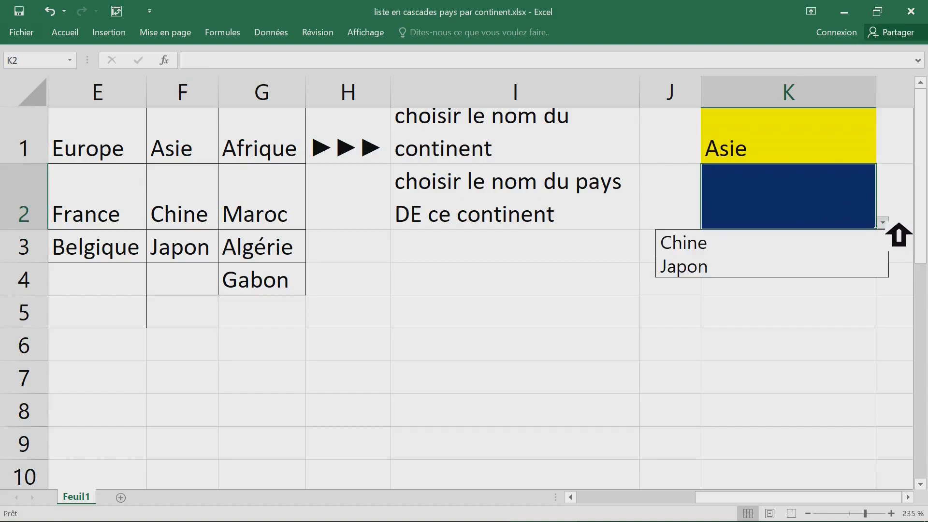
key("Escape")
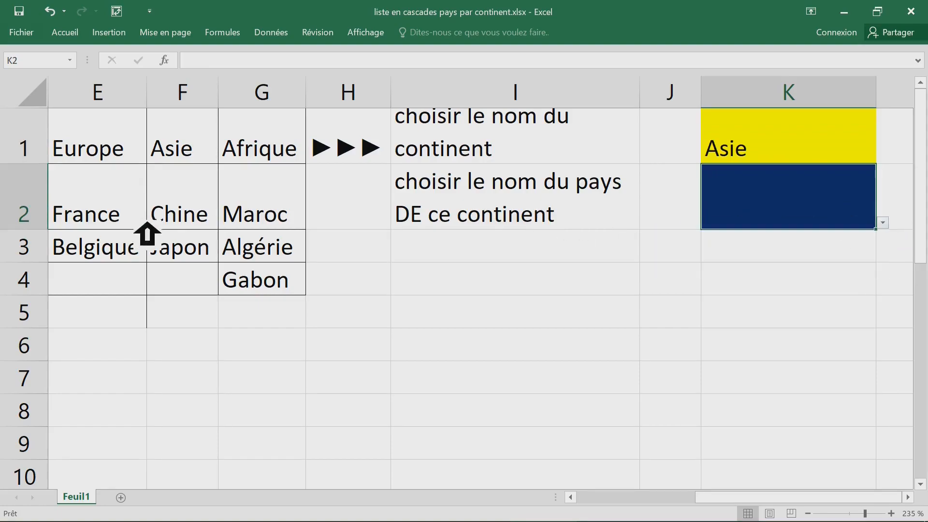
left_click_drag(180, 222, 161, 405)
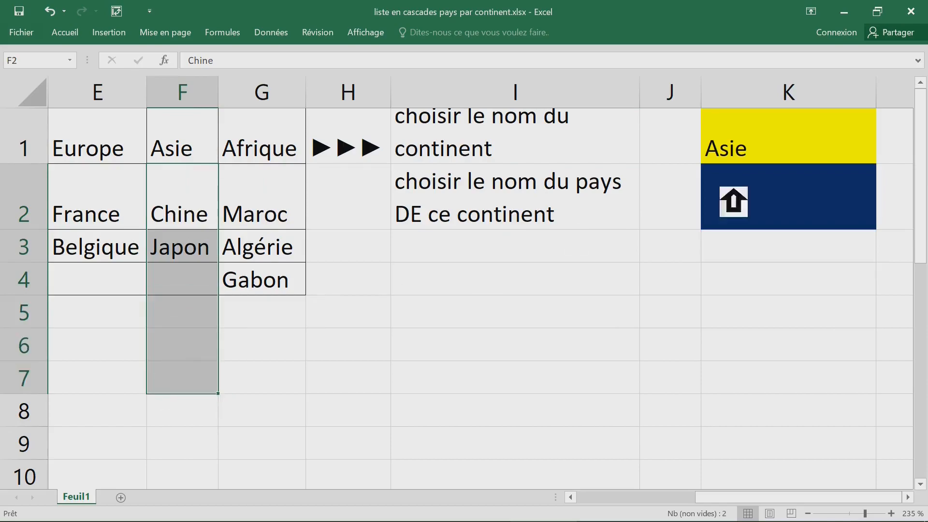
Step: Choose Afrique as the continent in K1 and select its source countries in G2:G8
left_click(864, 149)
left_click(883, 156)
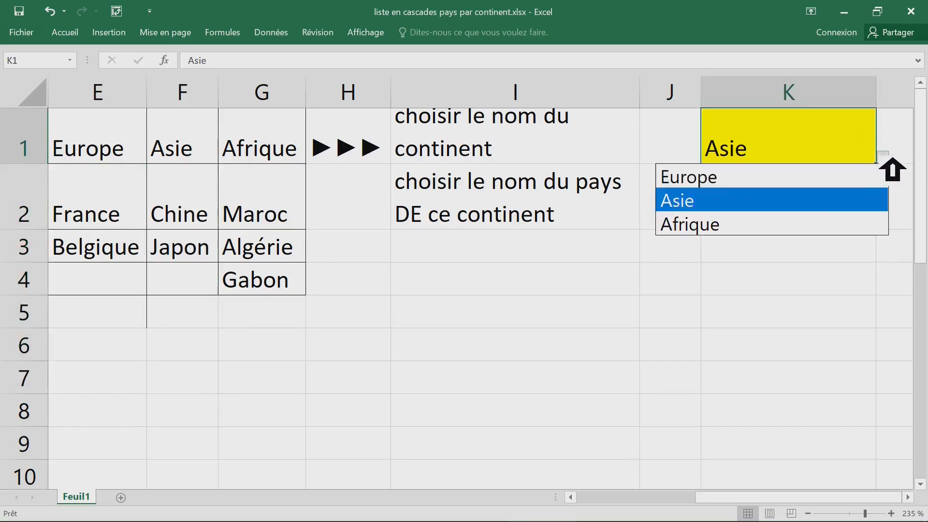
left_click(781, 224)
left_click_drag(296, 223, 277, 424)
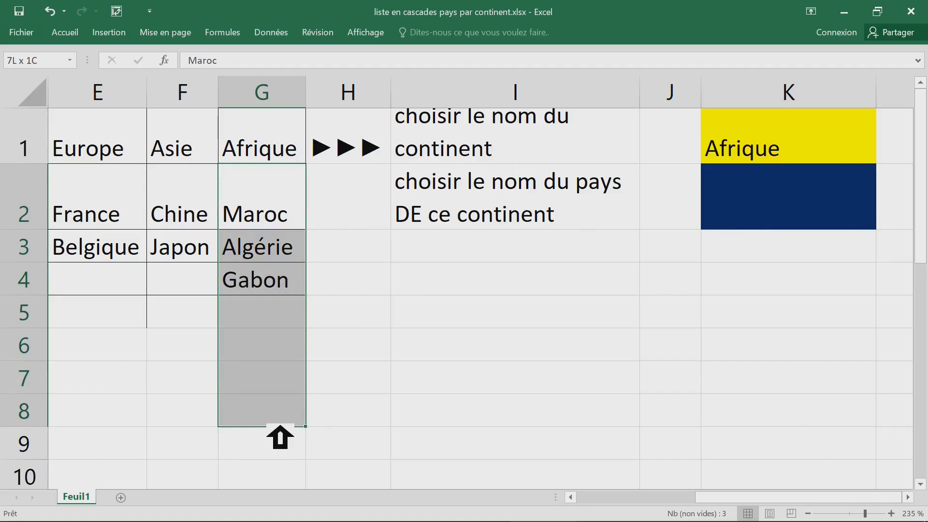
Step: Clear the continent chosen in the yellow cell K1
left_click(590, 284)
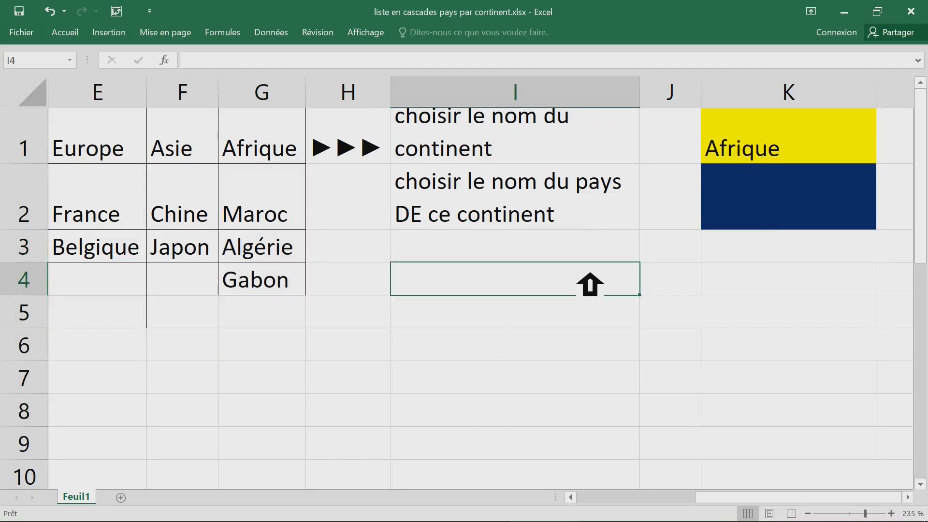
left_click(754, 157)
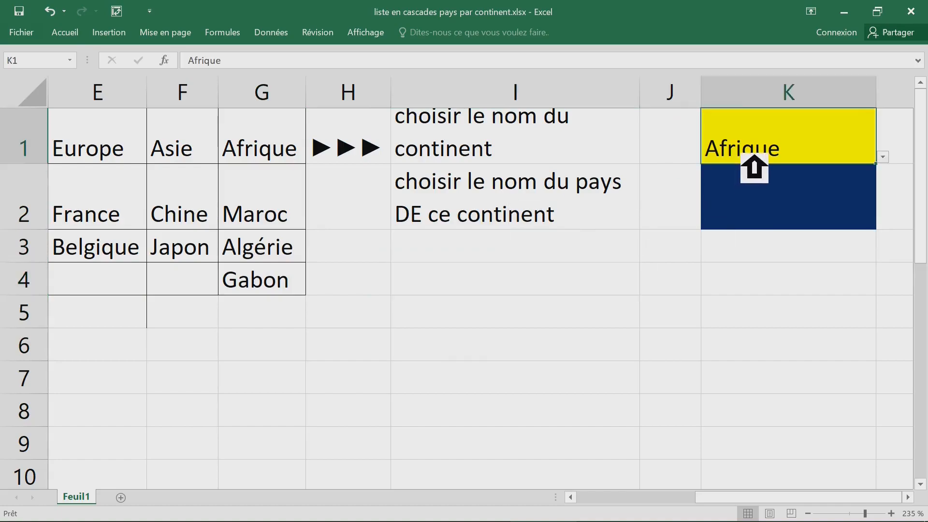
key("Delete")
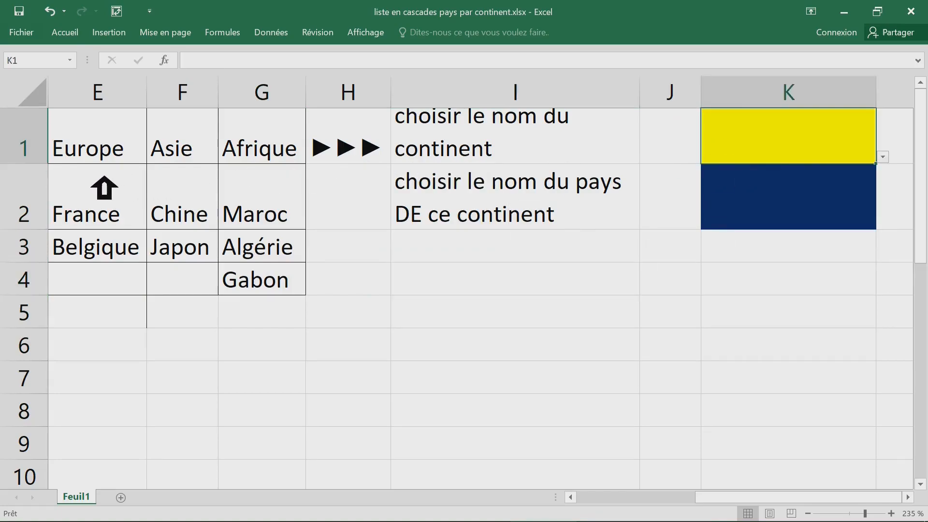
Step: Create a defined name from the selection E1:E3, taking the name from the top row (Ligne du haut)
left_click(97, 151)
left_click_drag(97, 153, 90, 250)
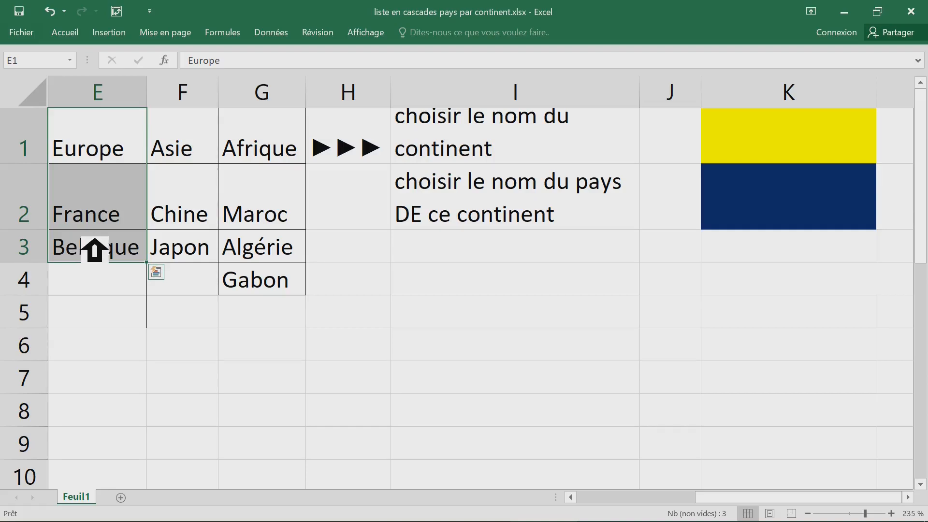
left_click(236, 39)
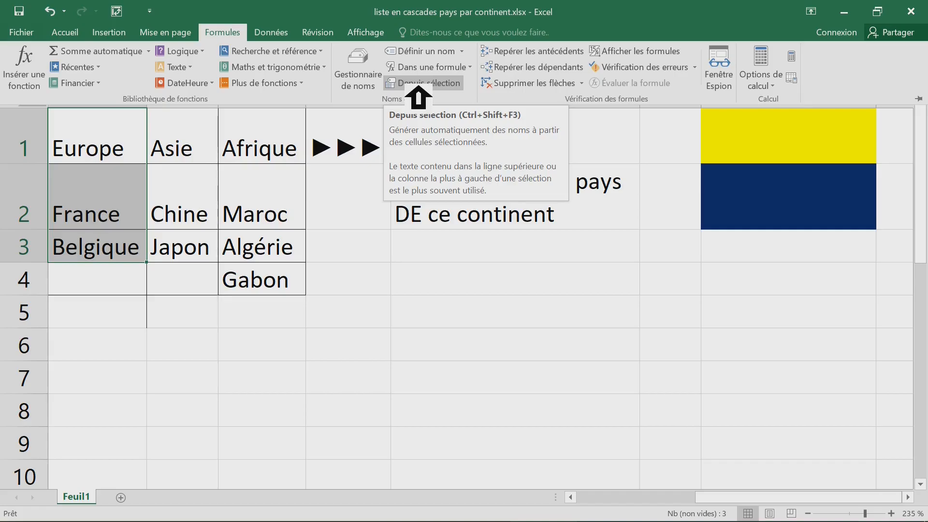
left_click(418, 85)
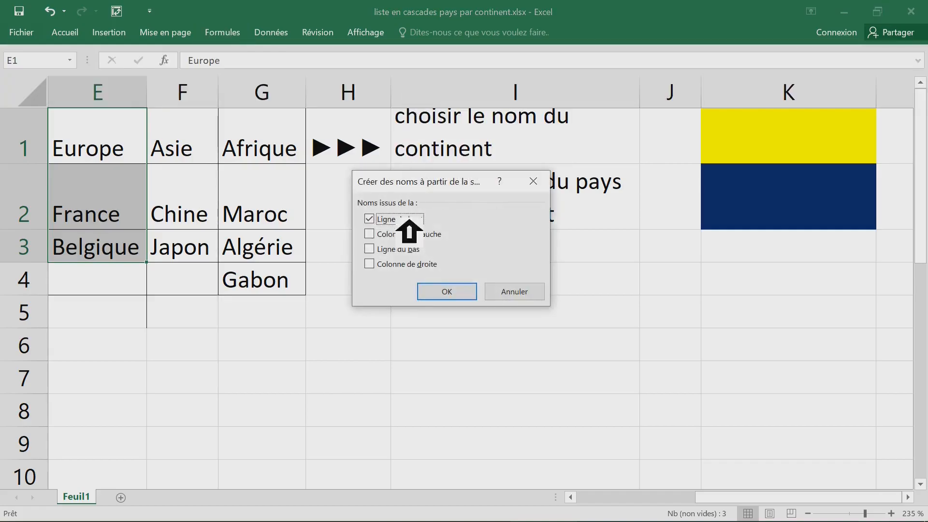
left_click_drag(433, 183, 274, 109)
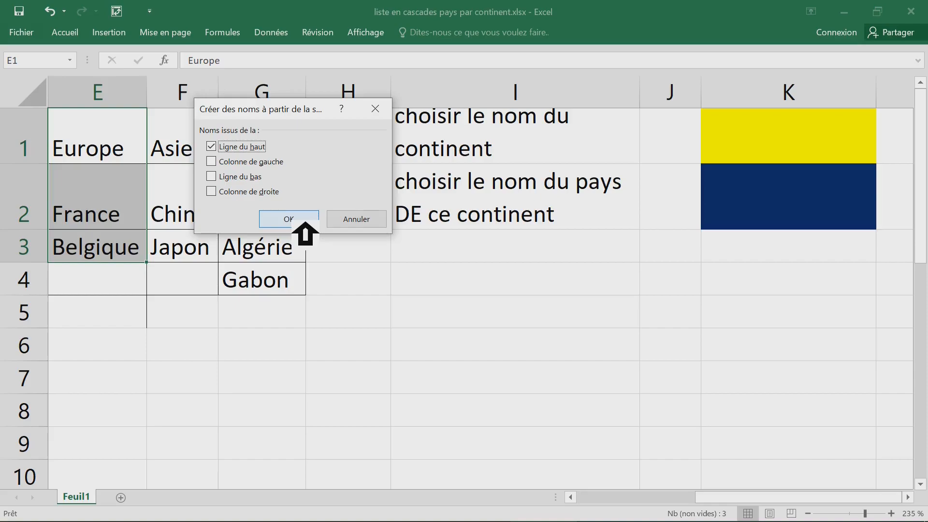
left_click(305, 224)
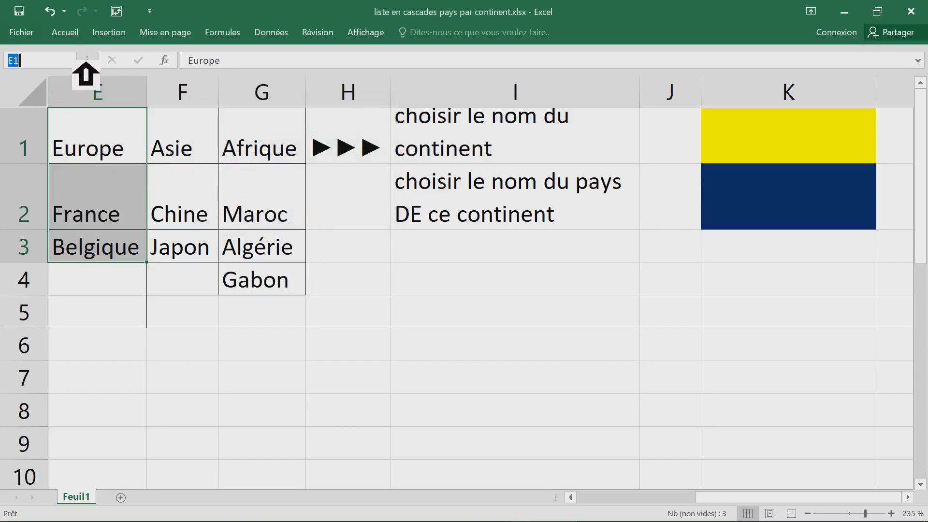
Step: Go to the named range Europe to check its cells, and select the countries in E2:E3
left_click(70, 60)
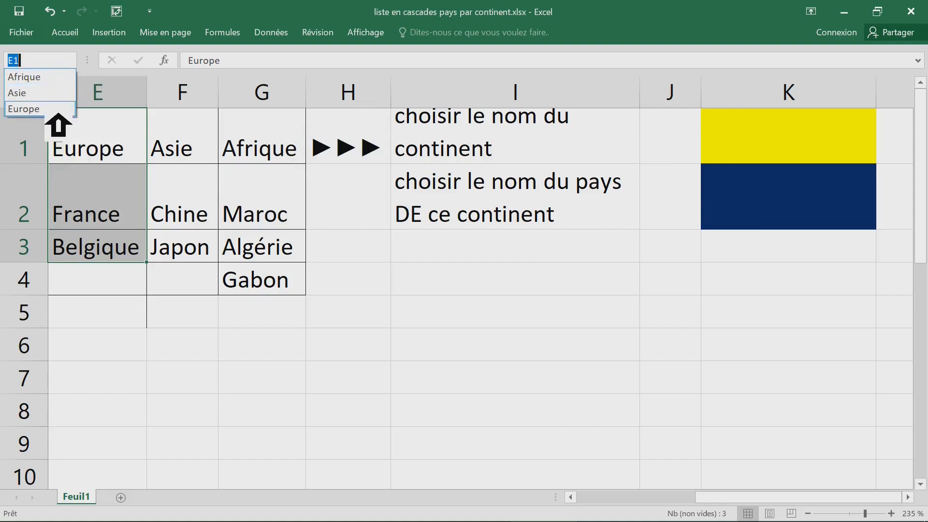
left_click(56, 110)
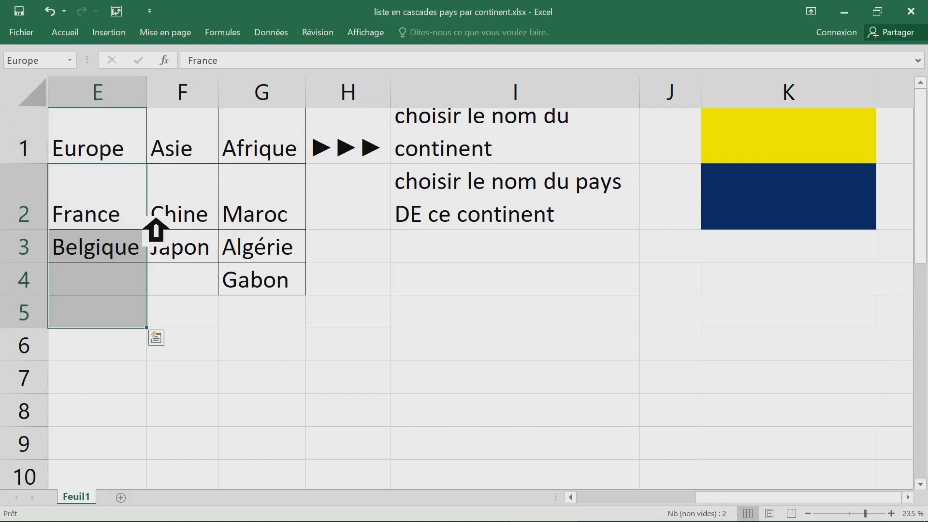
left_click_drag(126, 208, 126, 244)
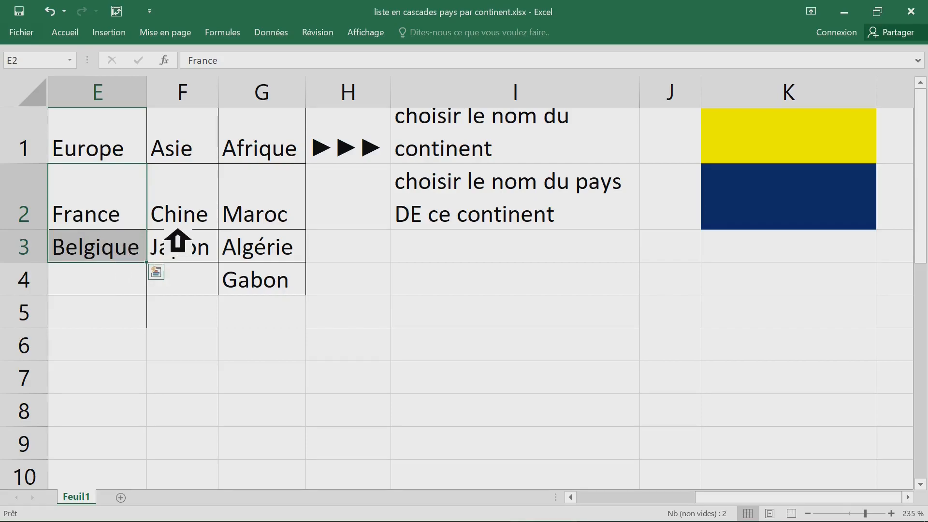
Step: Create a defined name from the selection F1:F3, using only the top row (Ligne du haut) as the name source
left_click(196, 208)
left_click_drag(197, 157, 197, 247)
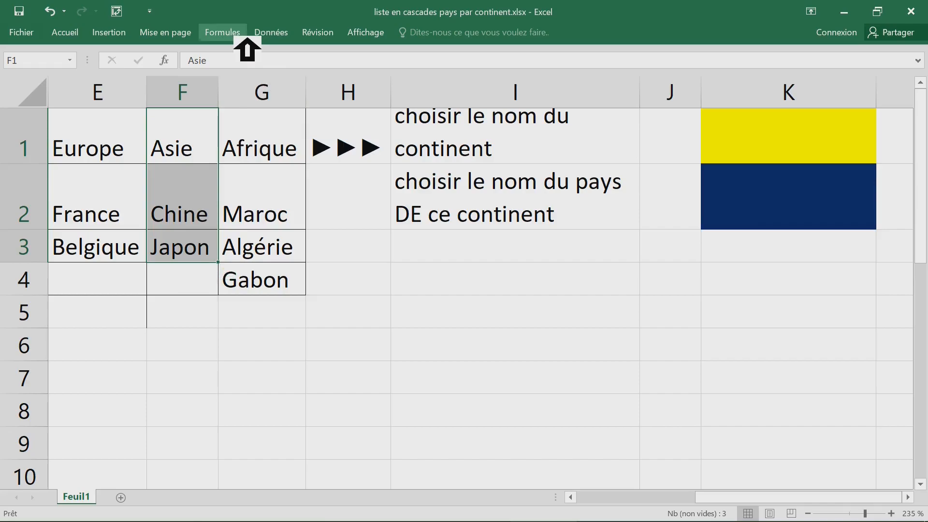
left_click(225, 32)
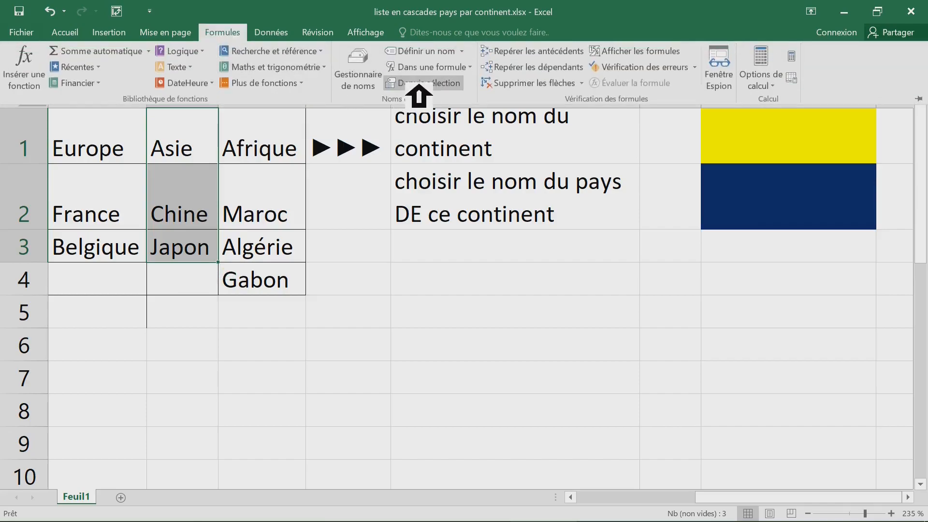
left_click(439, 87)
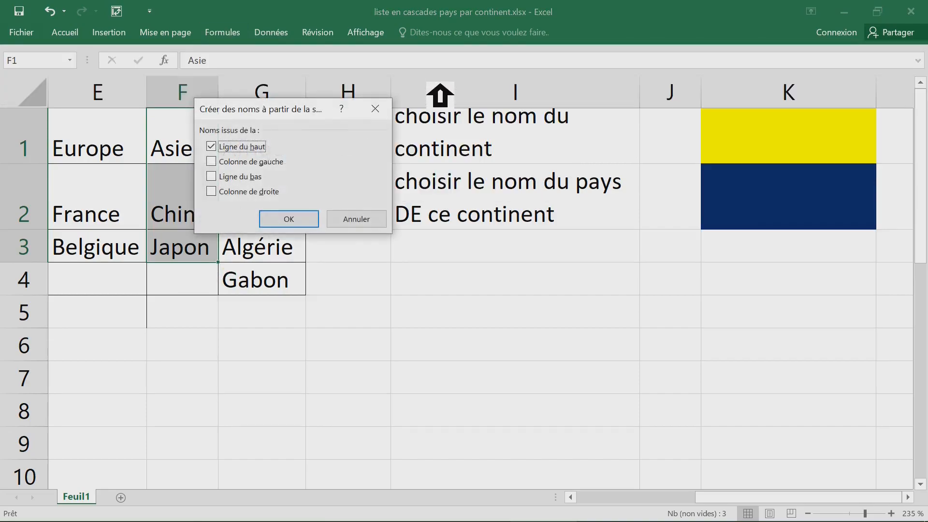
left_click_drag(309, 114, 342, 100)
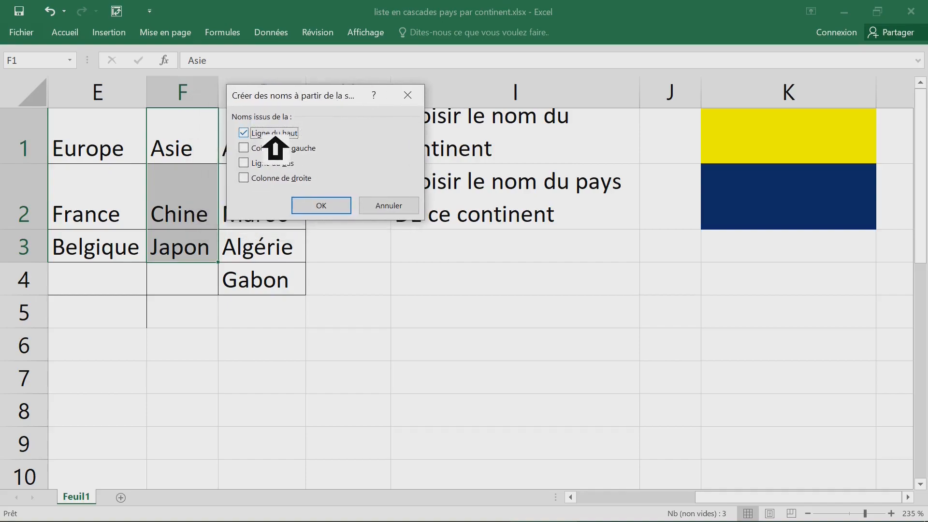
left_click(260, 134)
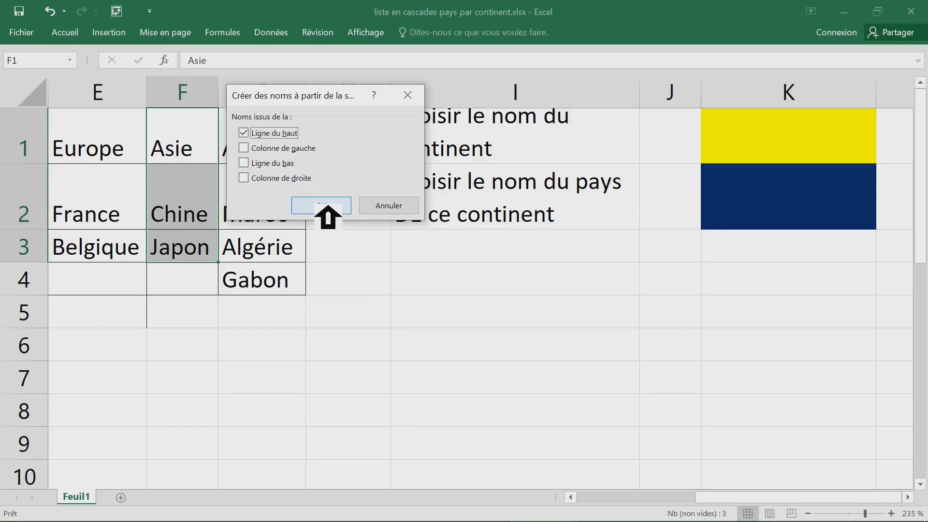
left_click(271, 149)
left_click(259, 164)
left_click(256, 179)
left_click(254, 179)
left_click(256, 164)
left_click(256, 148)
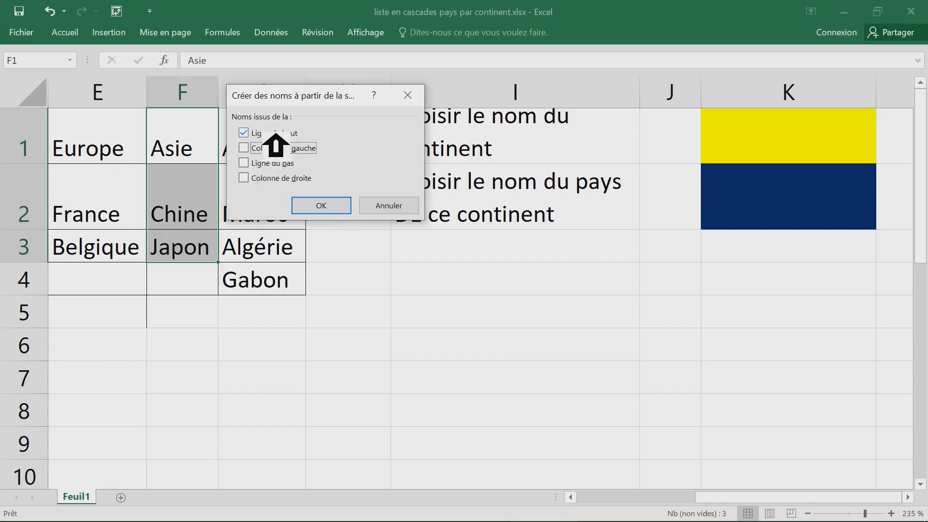
left_click(321, 205)
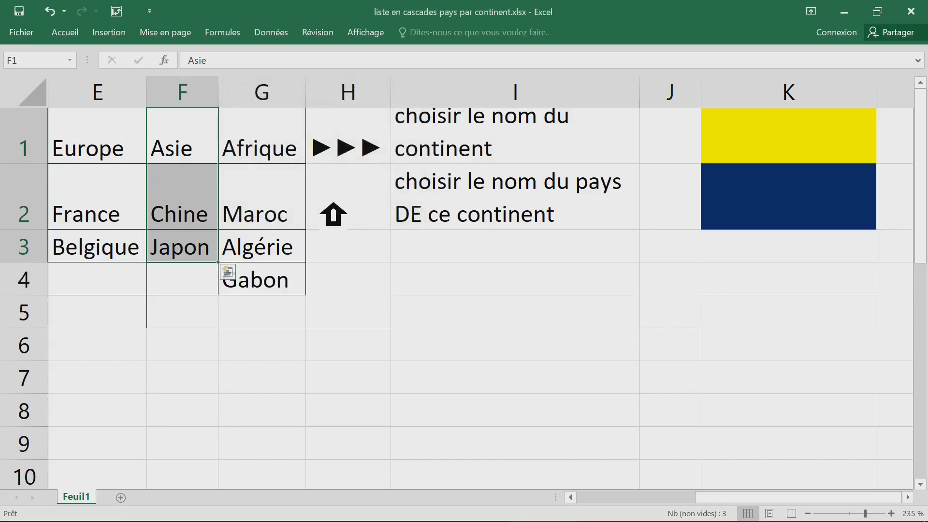
Step: Go to the named range Asie to check that it covers the countries under the heading
left_click(70, 60)
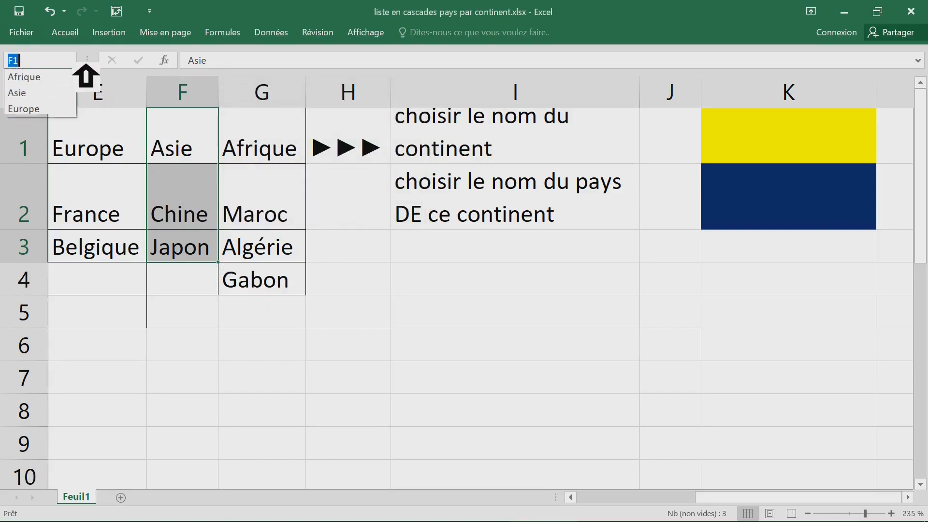
left_click(56, 91)
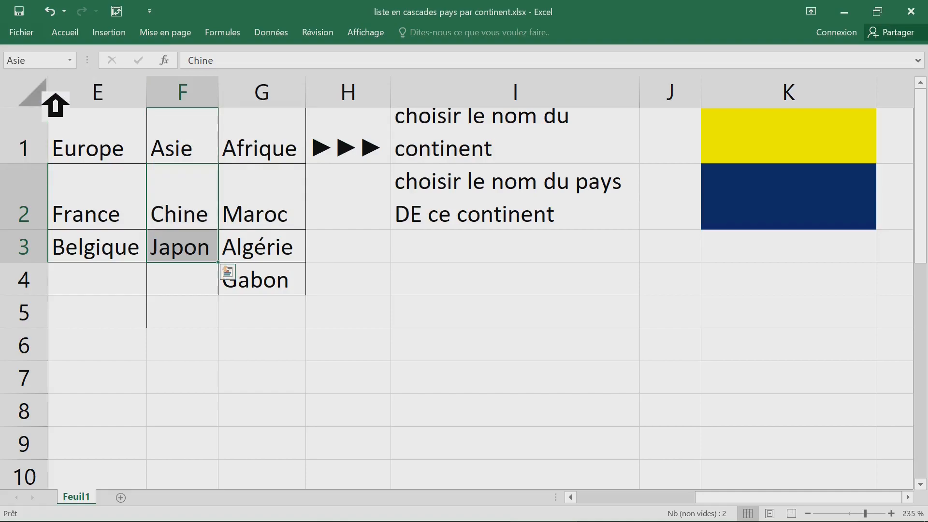
left_click_drag(191, 201, 192, 257)
Step: Create a defined name from the selection G1:G4, taking the name from the top row (Ligne du haut)
left_click(280, 205)
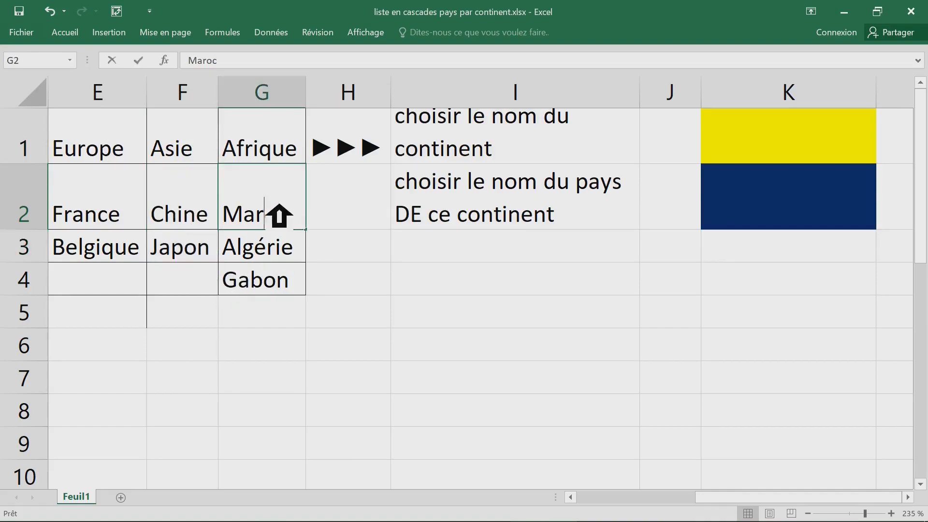
left_click(214, 214)
left_click(288, 158)
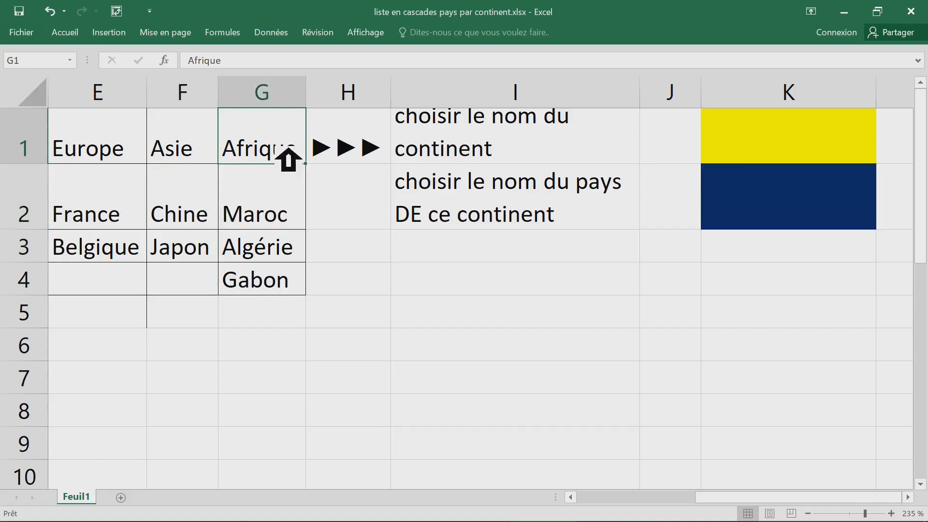
left_click_drag(288, 159, 282, 284)
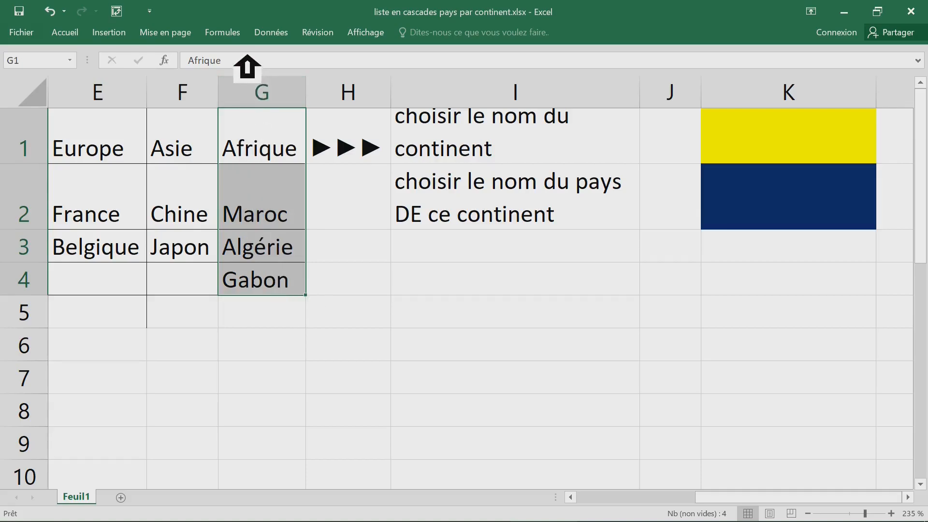
left_click(246, 34)
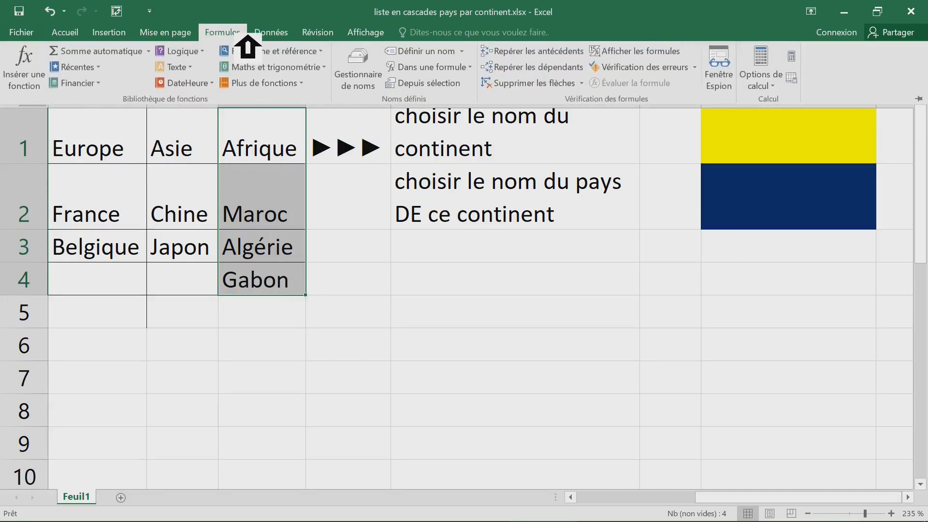
key("ctrl+shift+F3")
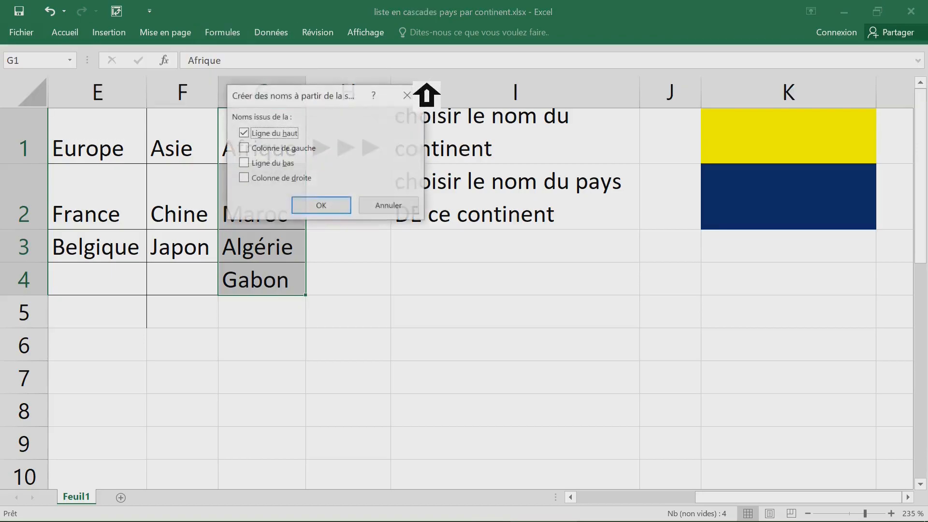
left_click_drag(307, 95, 345, 96)
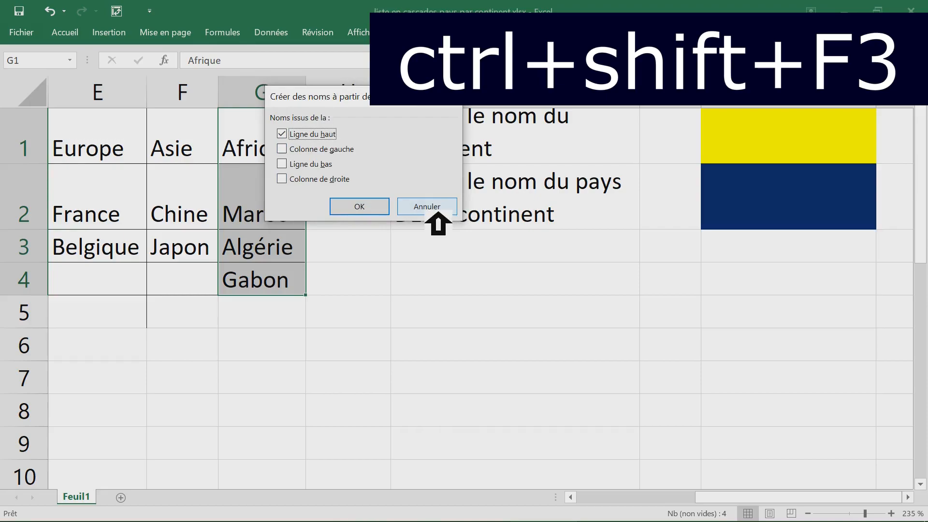
left_click(367, 213)
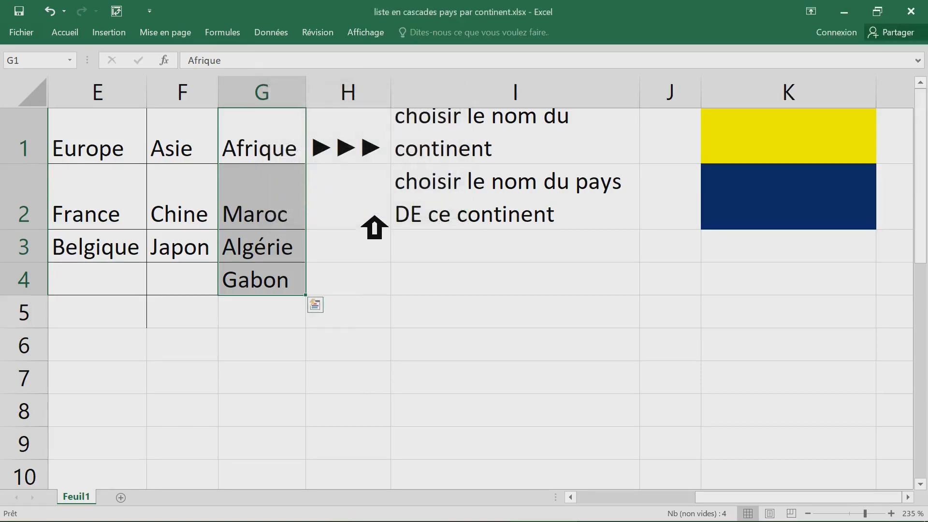
Step: Write the note ctrl+maj+F3 in cell I4 and clear it again
left_click(462, 288)
type("ctrl+maj+F3")
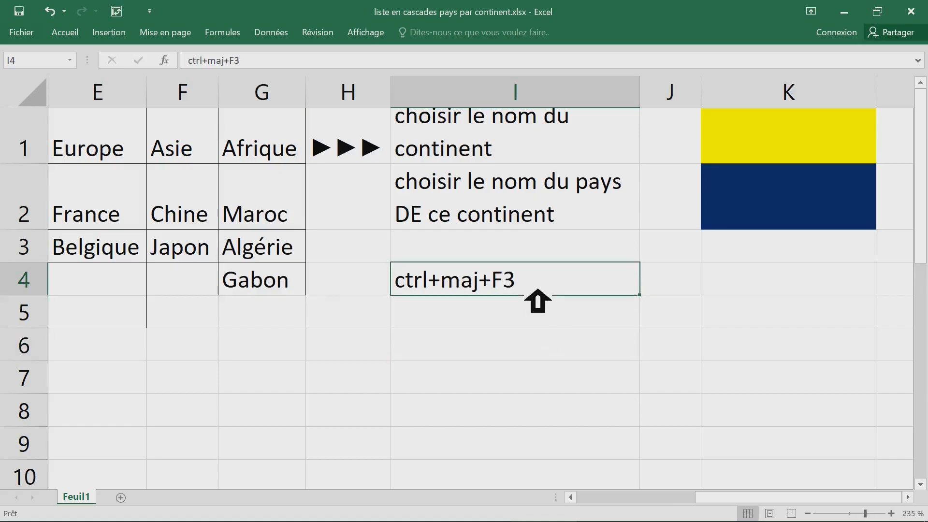
key("Escape")
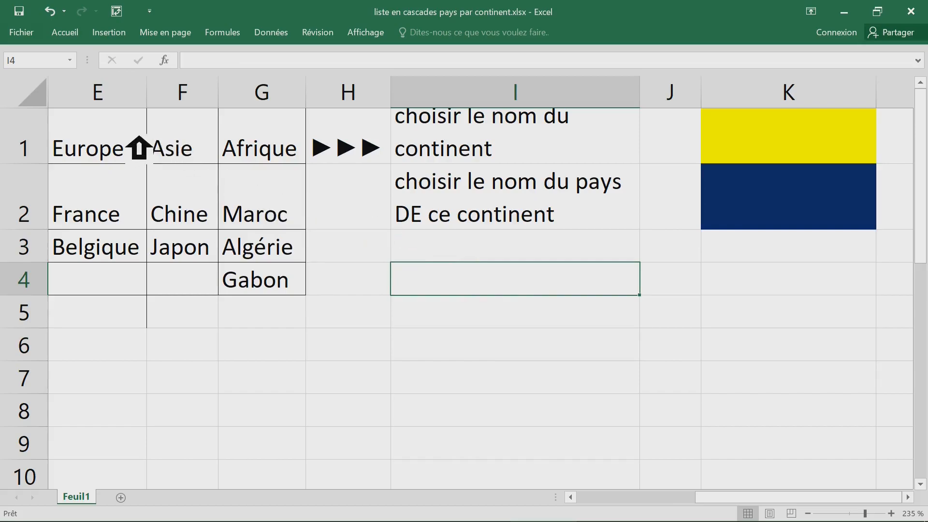
Step: Check the named range Asie, the European and African country cells, and the continent headings E1:G1
left_click(70, 60)
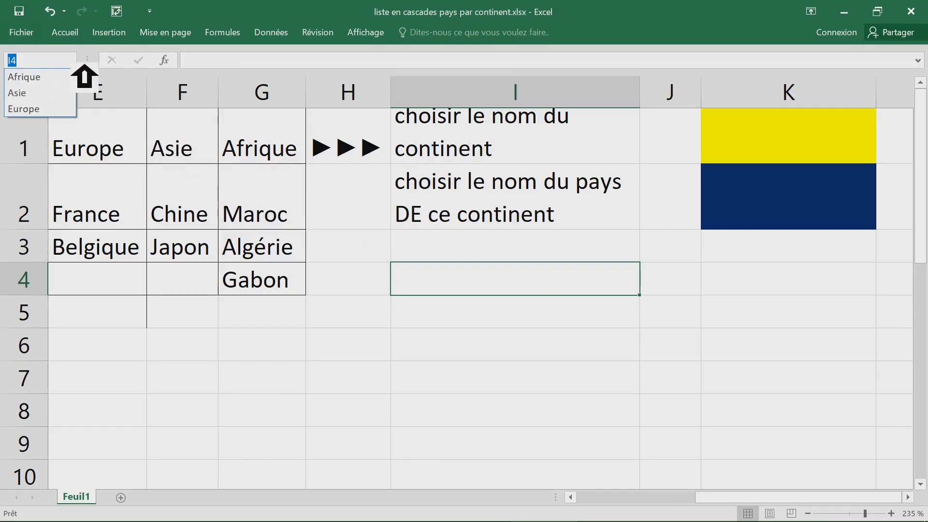
left_click(58, 92)
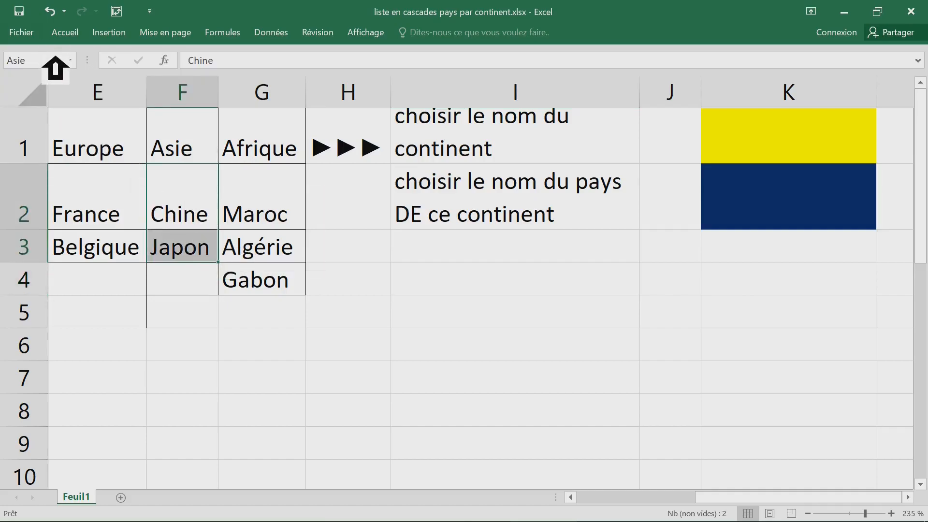
left_click(71, 60)
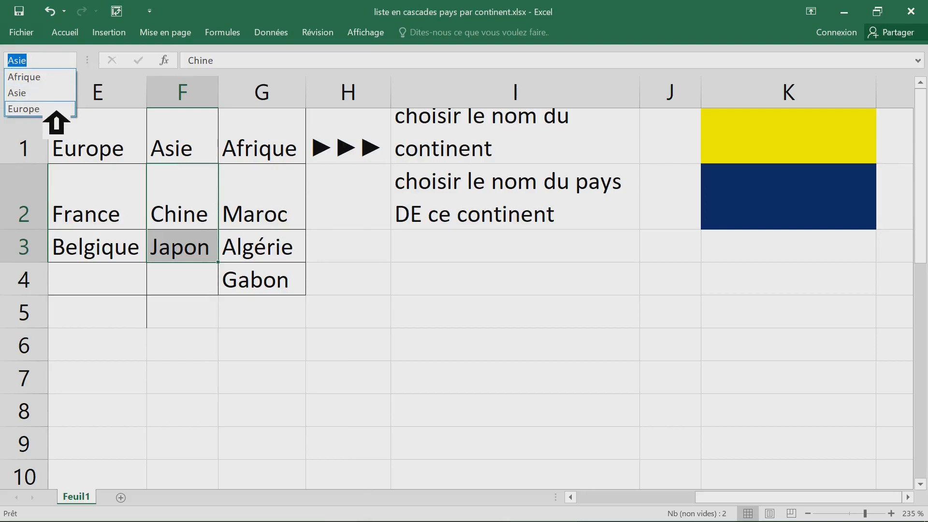
left_click(106, 201)
left_click(95, 207)
left_click_drag(95, 207, 103, 249)
left_click_drag(250, 201, 266, 289)
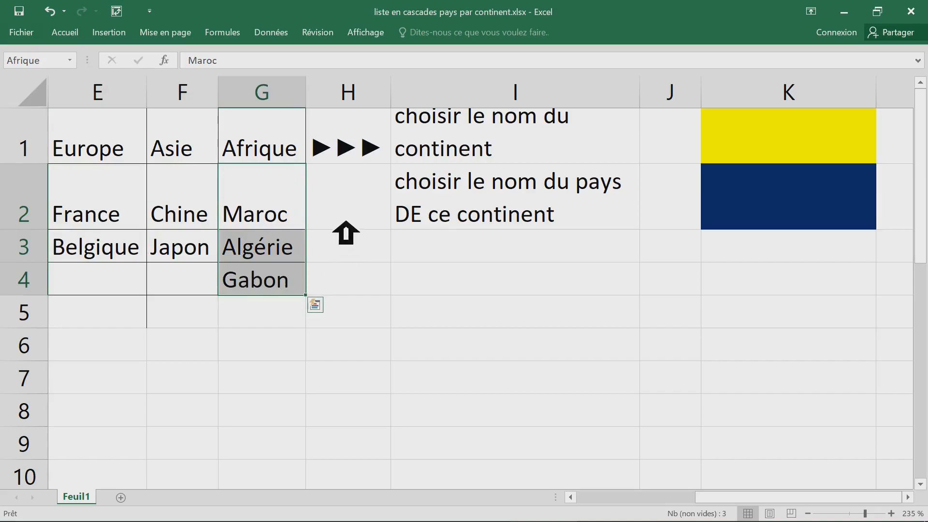
left_click_drag(106, 147, 250, 150)
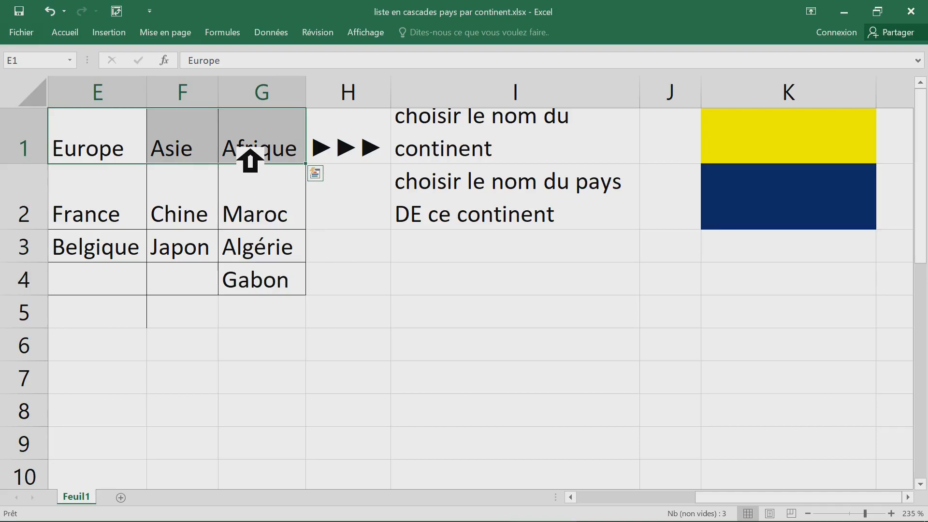
Step: Paste the list of all defined names with their references, starting in cell I4
left_click(461, 279)
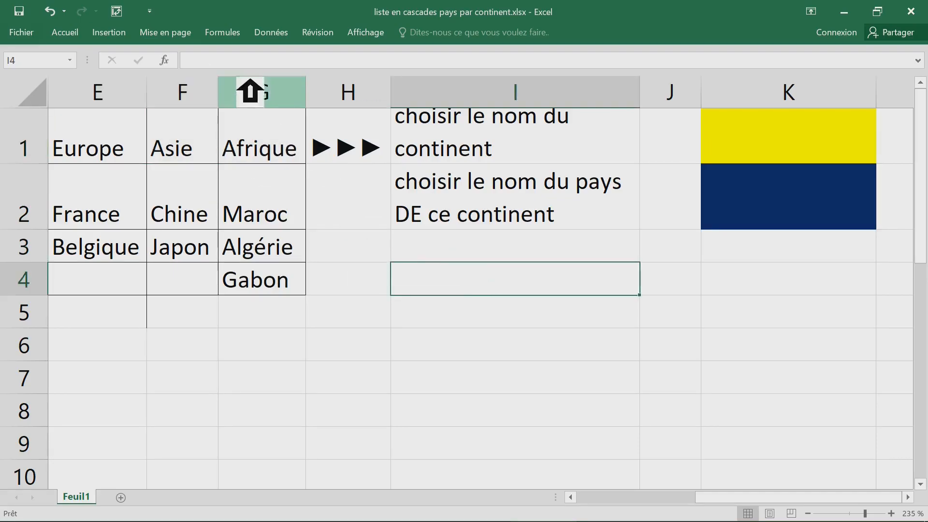
left_click(242, 37)
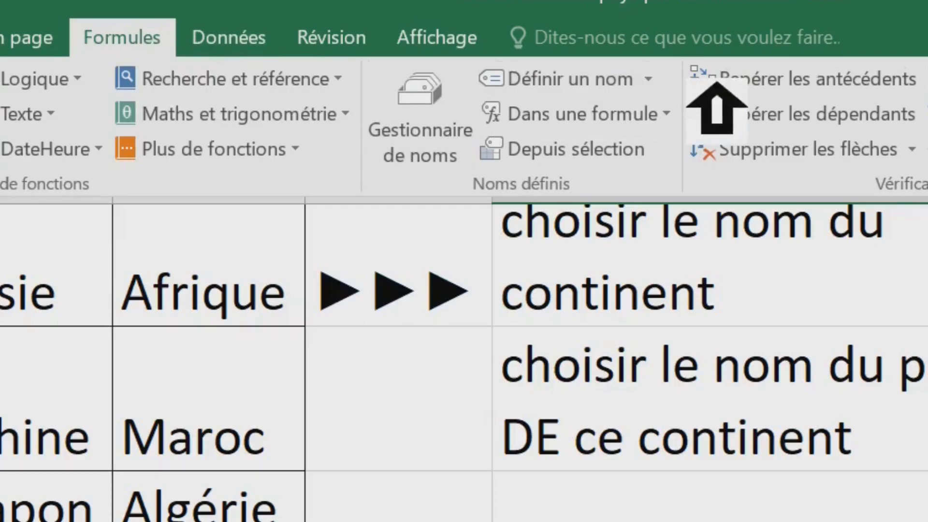
left_click(670, 114)
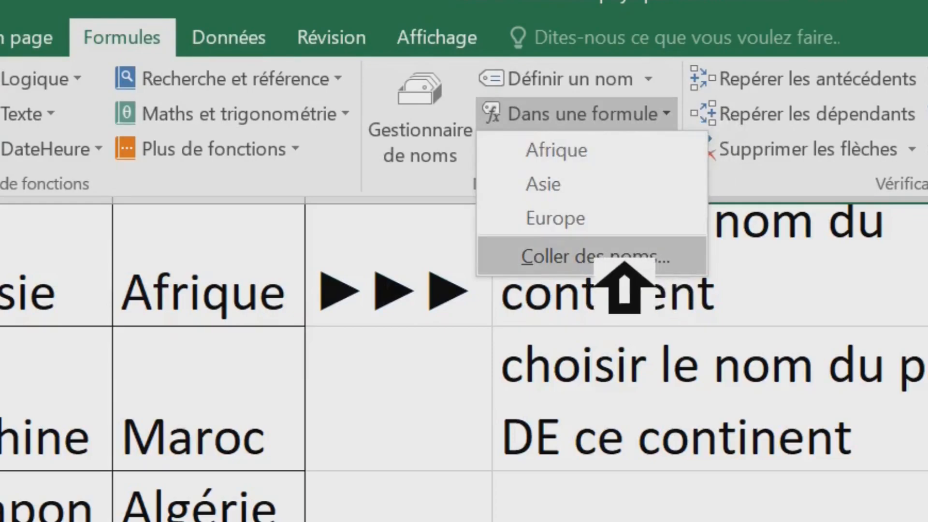
left_click(629, 265)
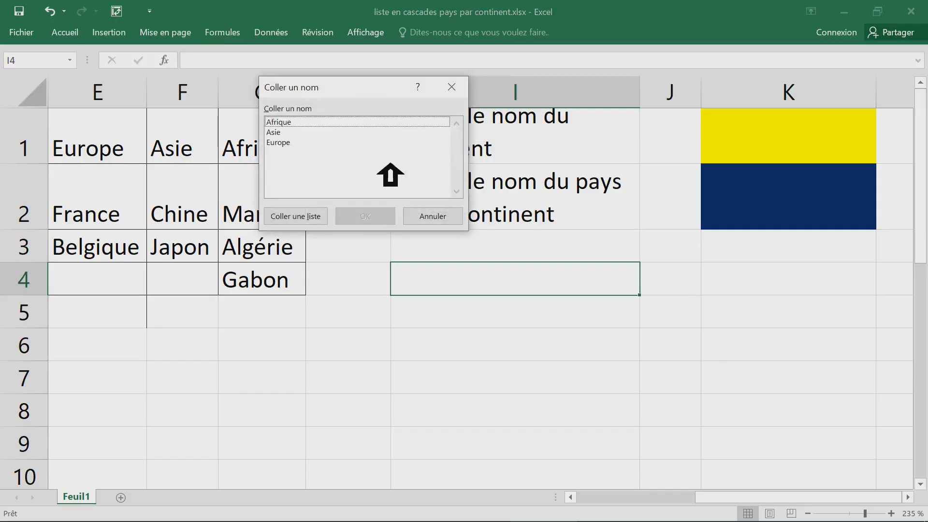
left_click(322, 230)
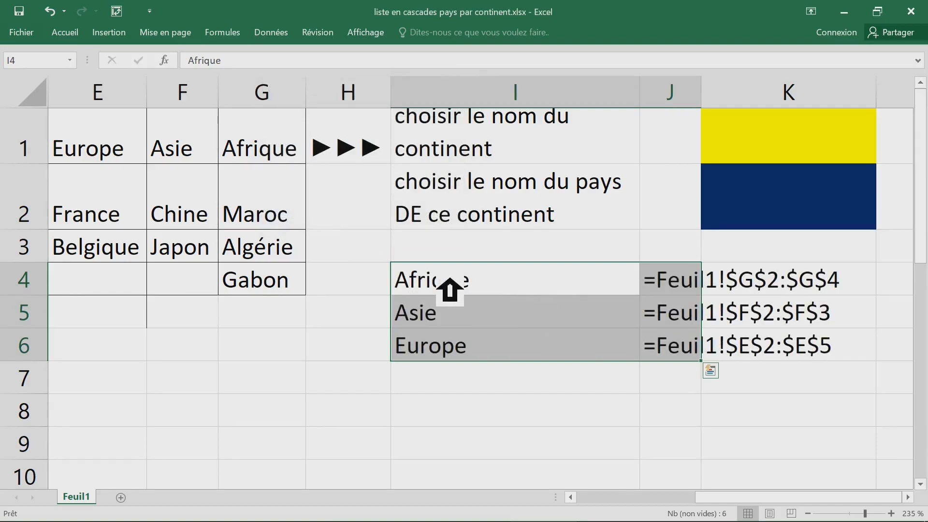
Step: Clear the pasted list of names and references from the range I4:K7
left_click_drag(450, 279, 760, 351)
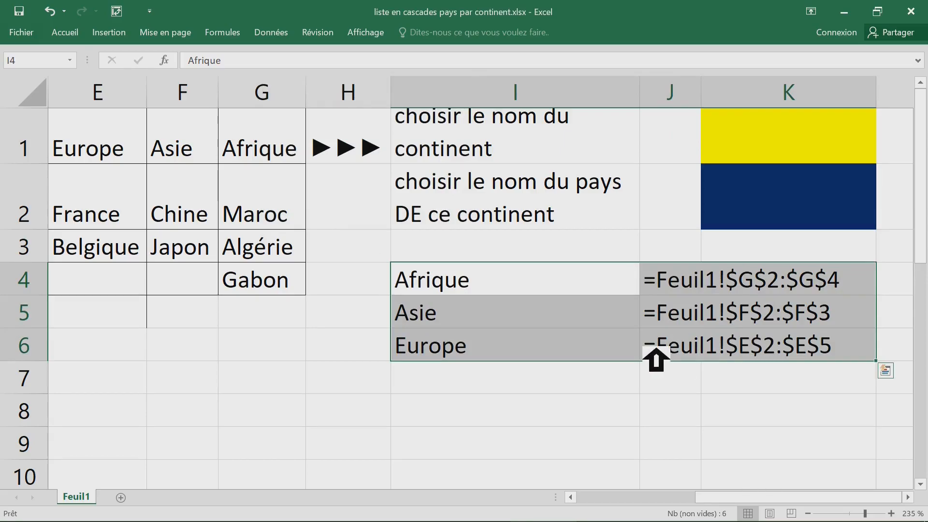
left_click(586, 286)
left_click_drag(590, 286, 781, 370)
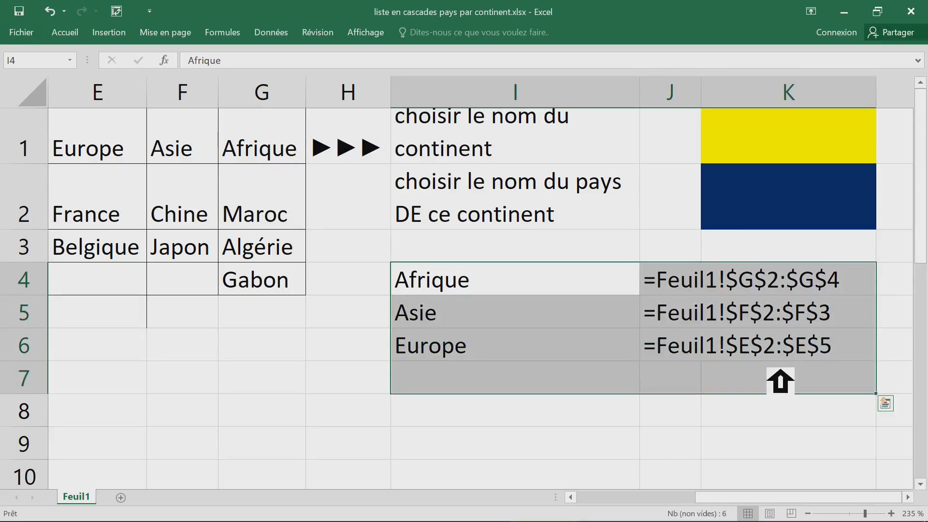
key("Delete")
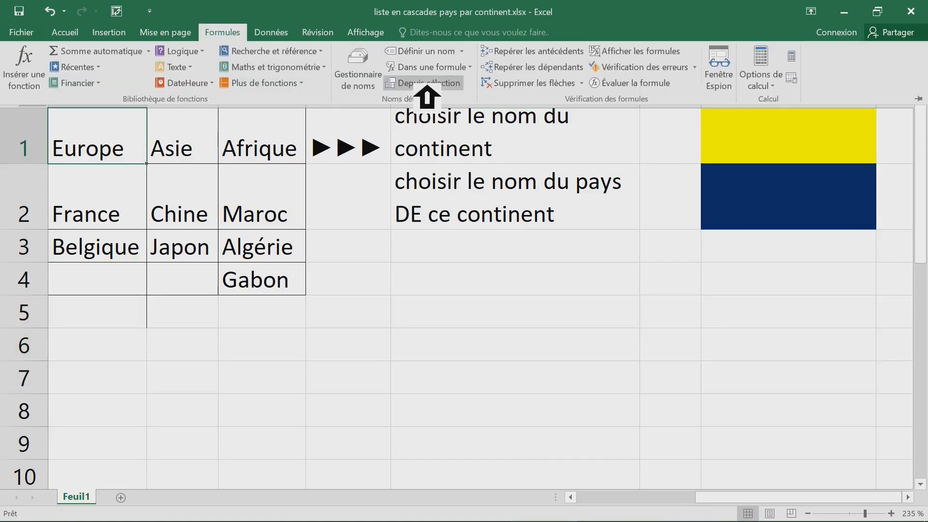
Step: Change the reference of the defined name Europe to =Feuil1!$E$2:$E$3 and close the name manager
left_click(126, 161)
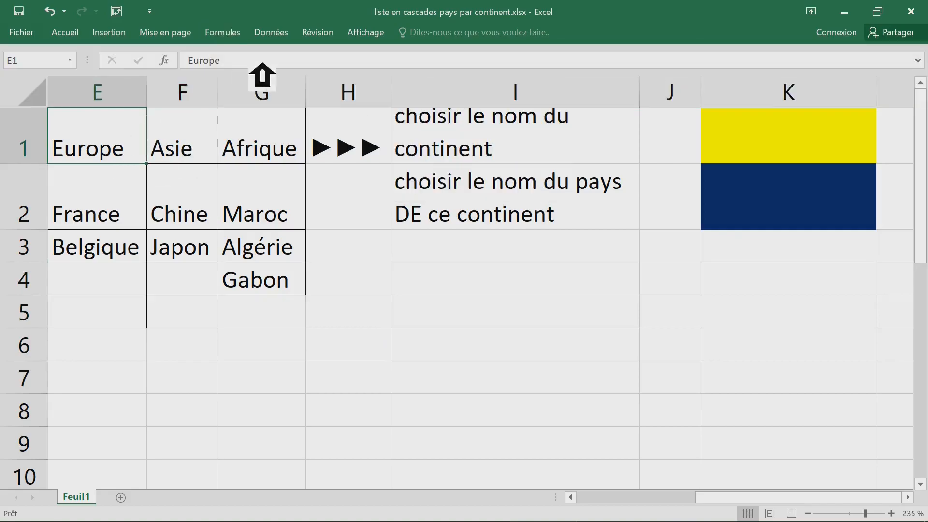
left_click(238, 31)
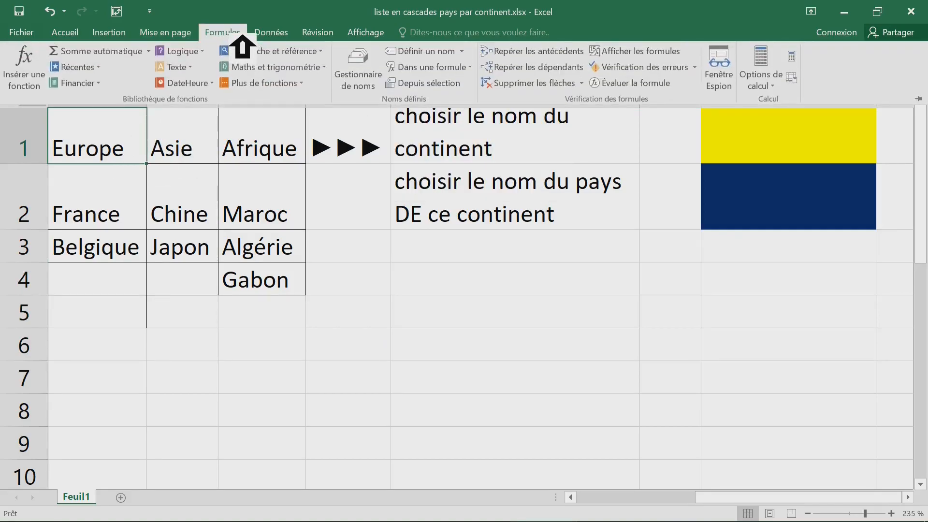
left_click(376, 65)
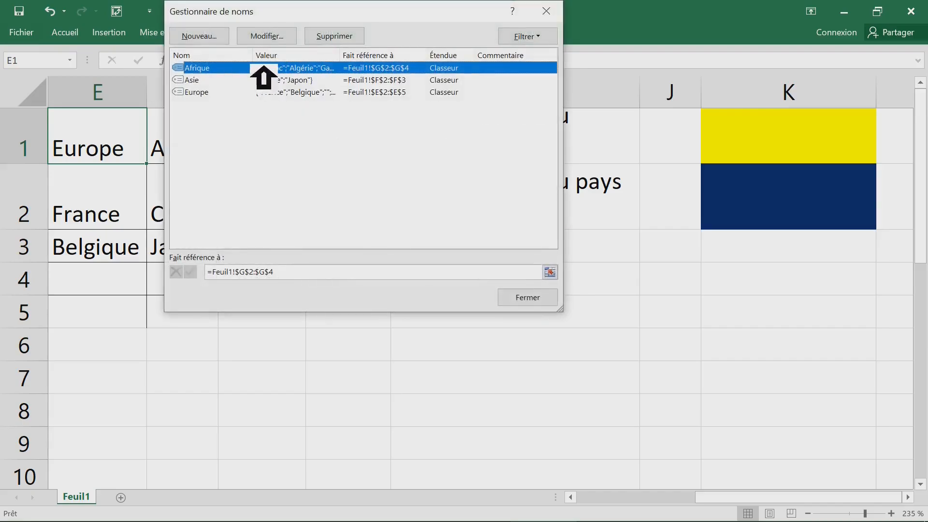
left_click(214, 92)
double_click(225, 94)
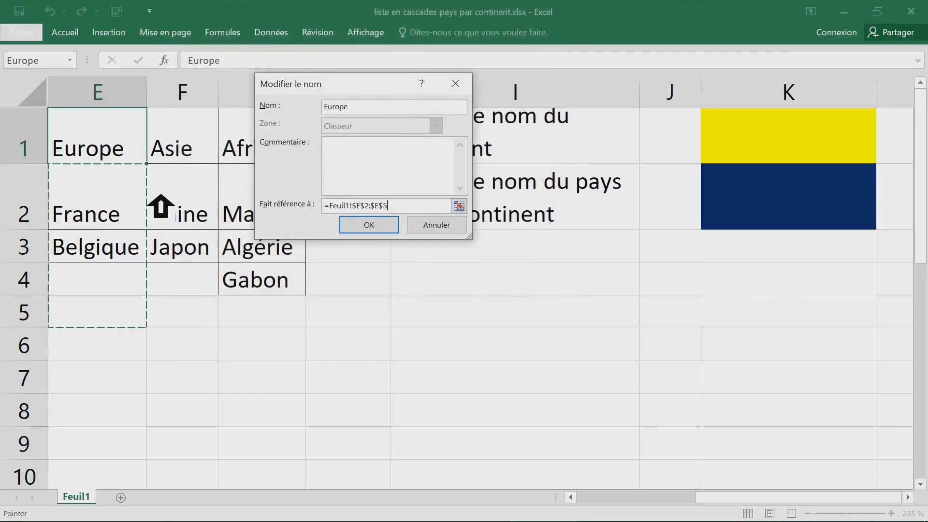
left_click_drag(128, 188, 128, 242)
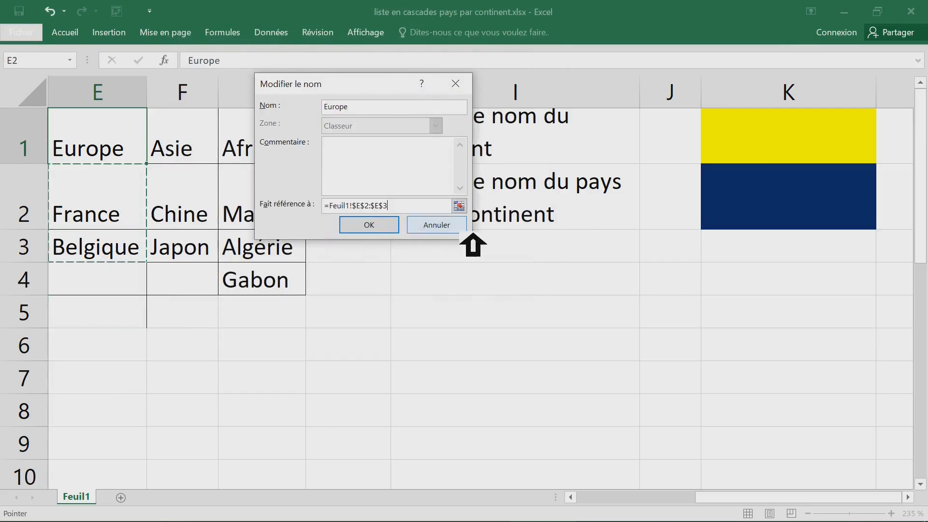
left_click(389, 227)
left_click(527, 300)
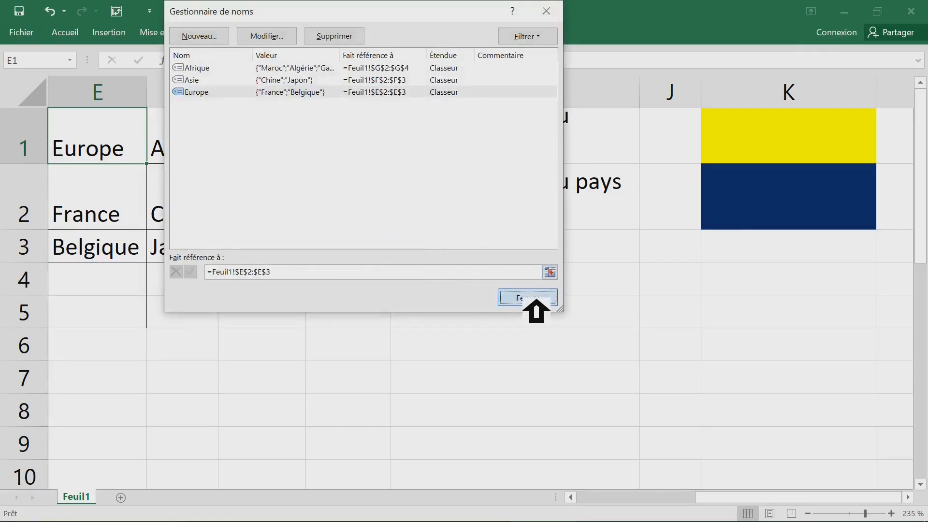
left_click(304, 246)
left_click(472, 290)
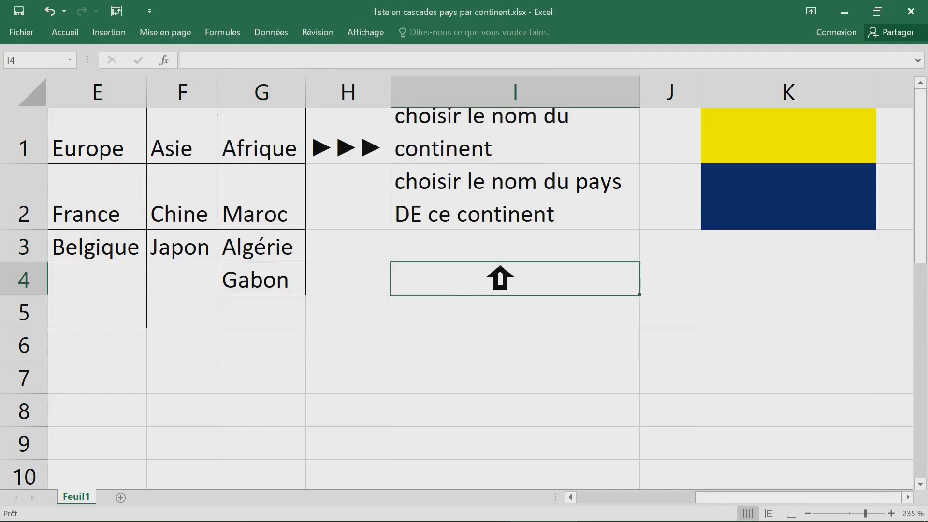
Step: Set the data validation of cell K1 to allow a list (Liste)
left_click(725, 160)
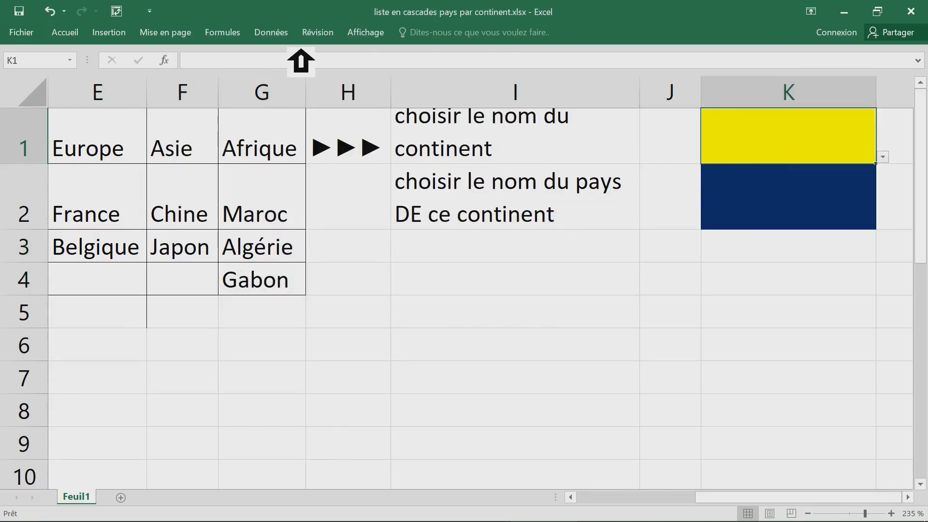
left_click(282, 39)
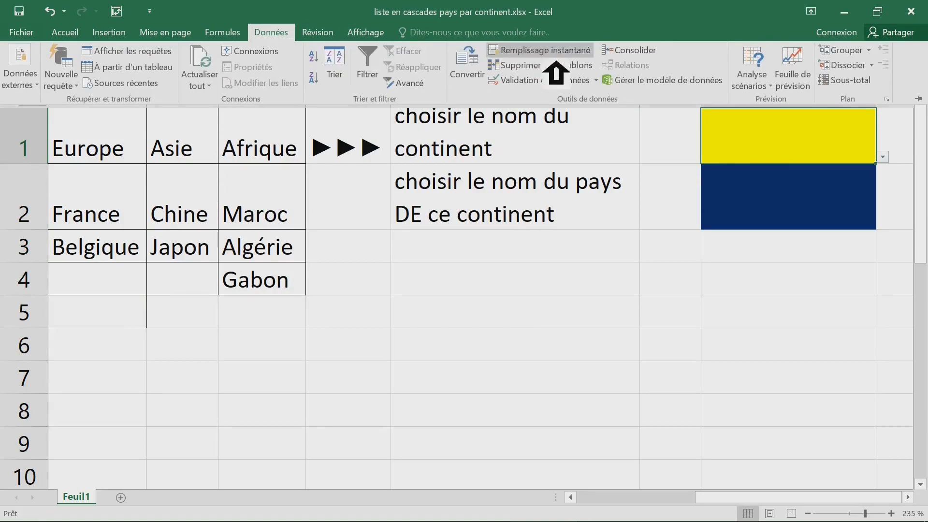
left_click(593, 82)
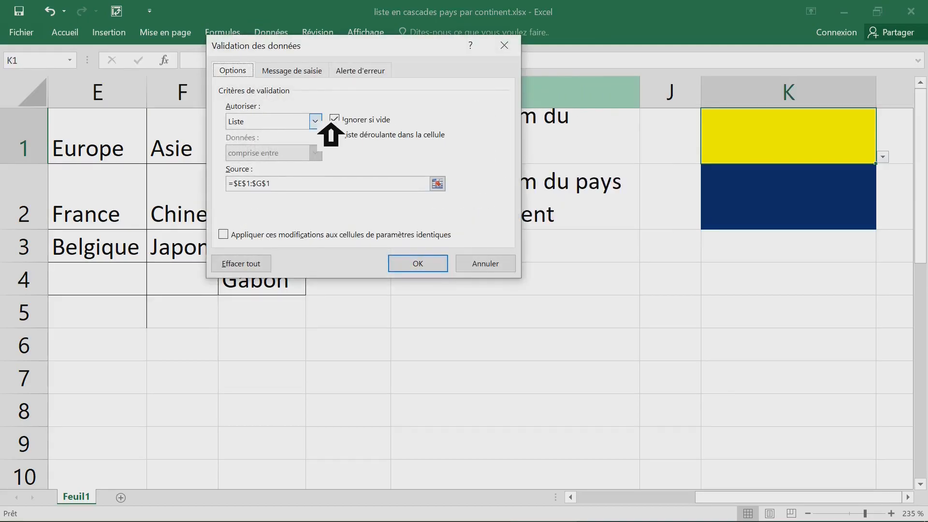
left_click(316, 122)
left_click(296, 132)
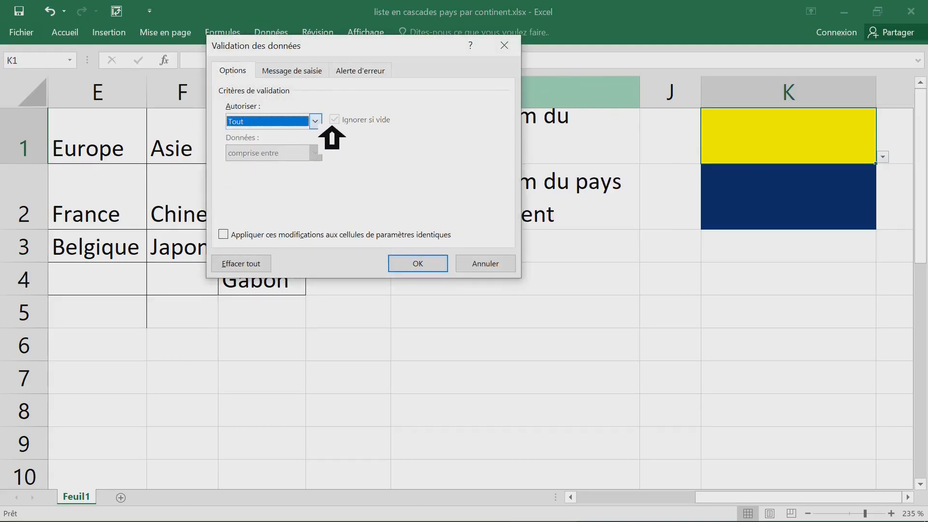
left_click(316, 122)
left_click(297, 164)
Step: Set the list source for K1 to the continent headings =$E$1:$G$1 and confirm the validation
left_click_drag(357, 56, 579, 35)
left_click(520, 164)
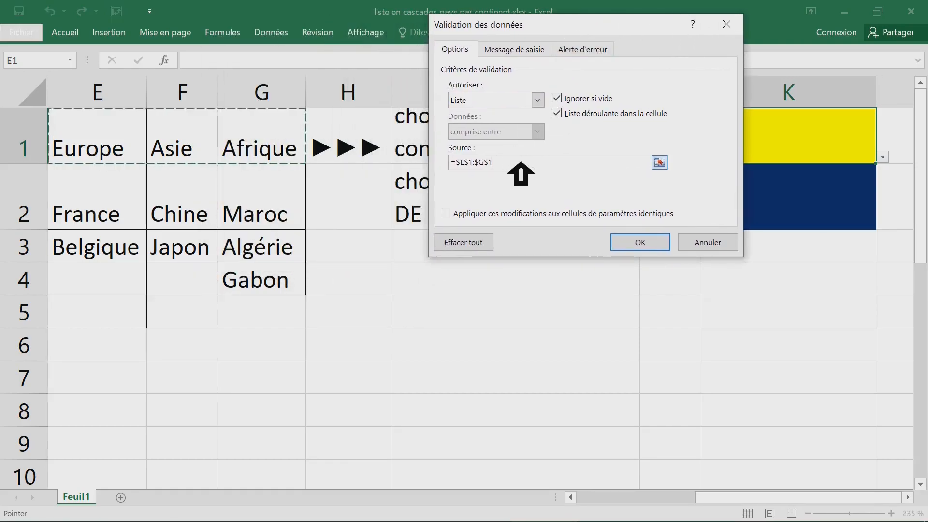
left_click_drag(112, 162, 149, 154)
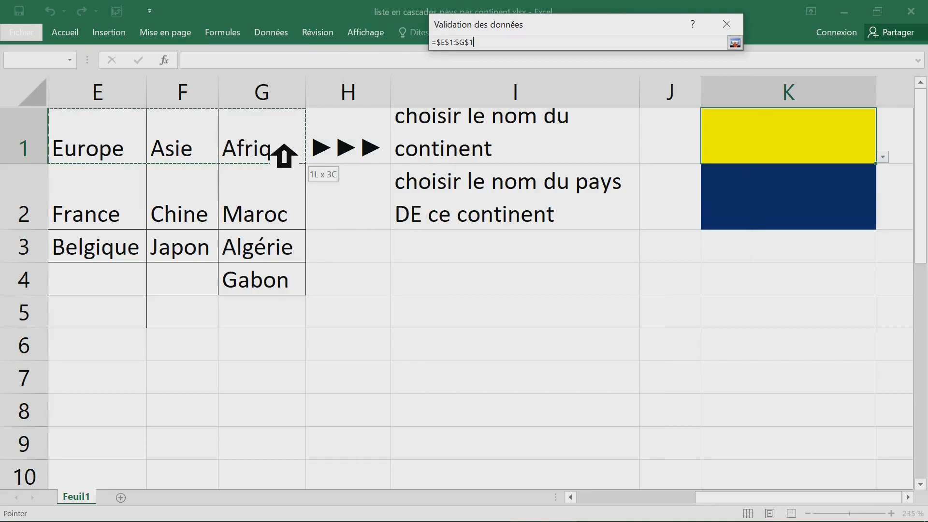
left_click_drag(284, 145, 283, 145)
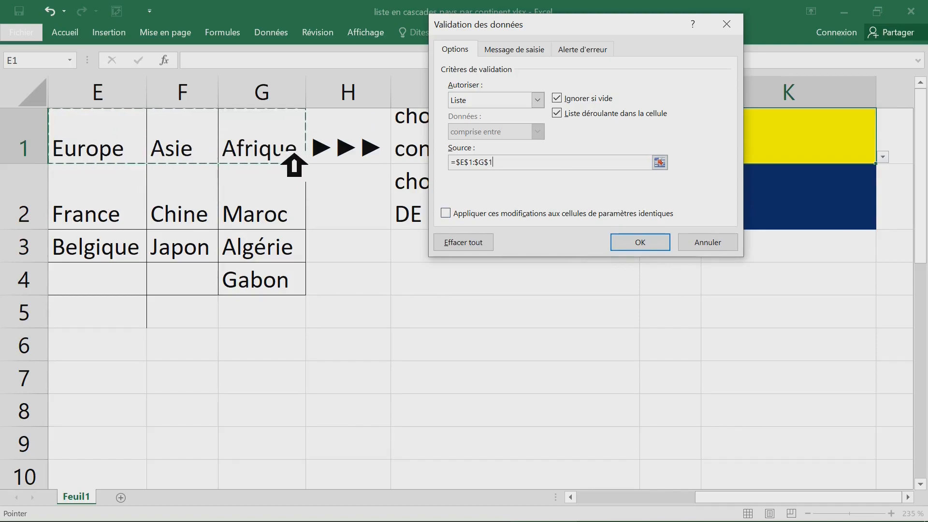
left_click(645, 244)
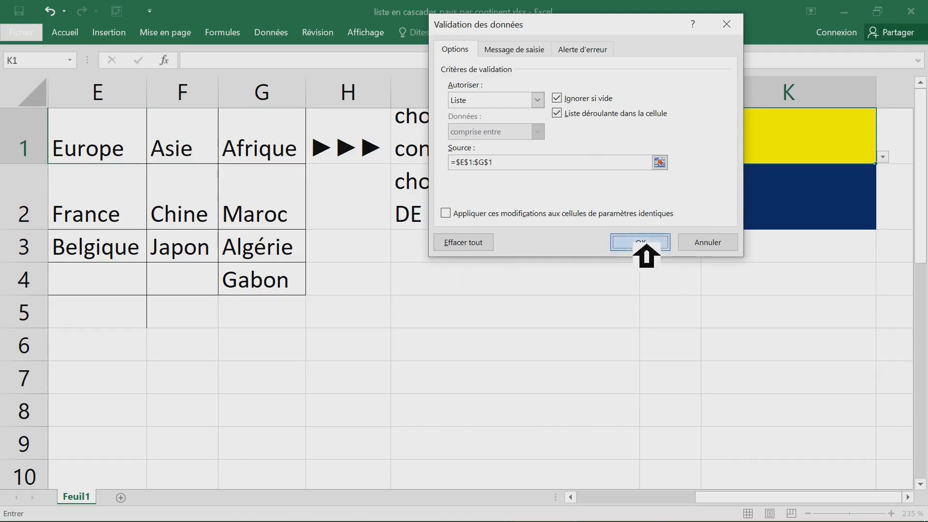
left_click(495, 285)
Step: Test the K1 dropdown by choosing Europe, Asie and finally Afrique
left_click(773, 145)
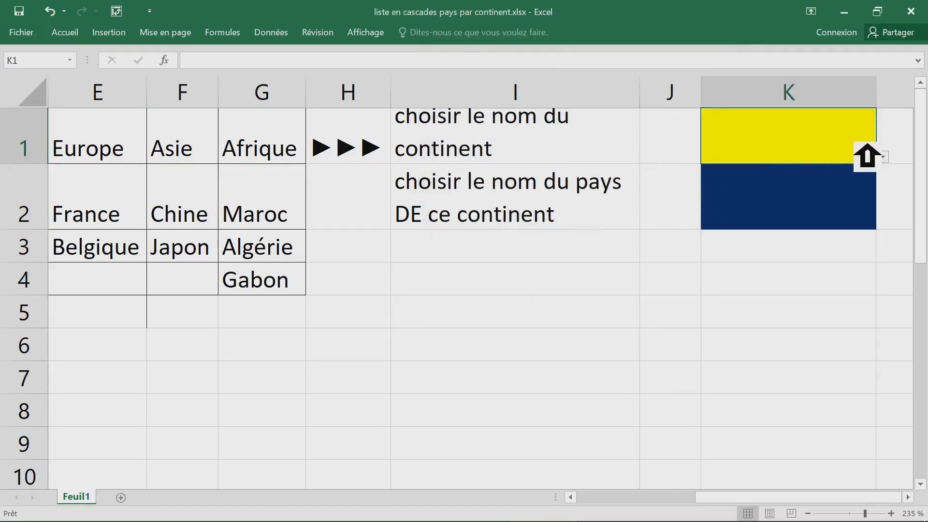
left_click(892, 157)
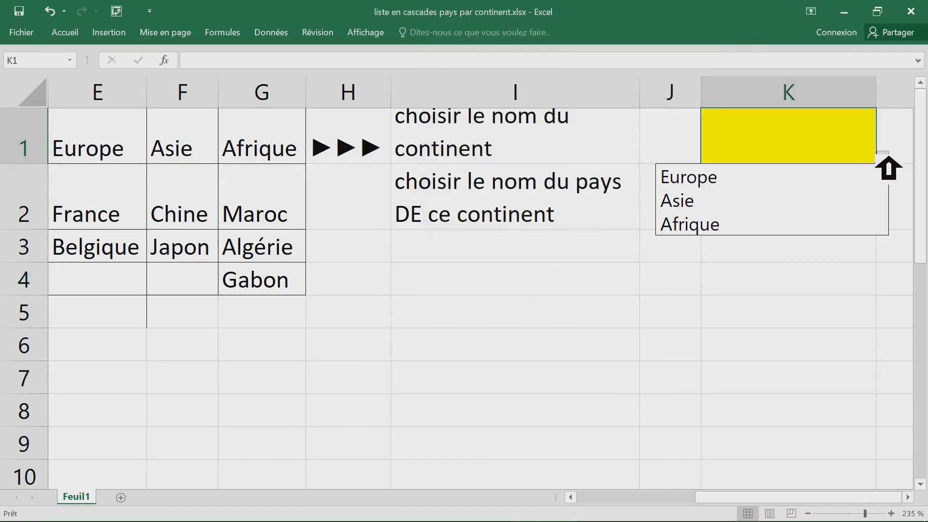
left_click(784, 181)
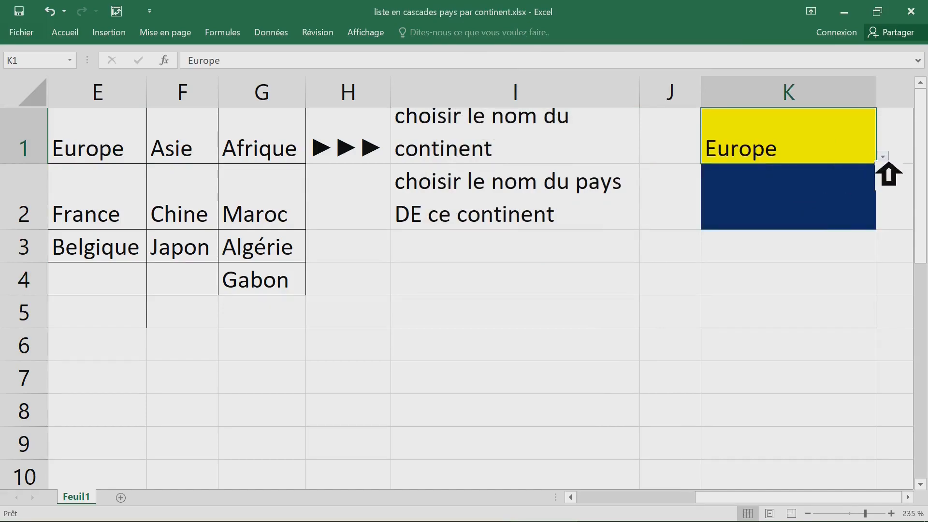
left_click(892, 158)
left_click(856, 205)
left_click(898, 163)
left_click(864, 157)
left_click(883, 157)
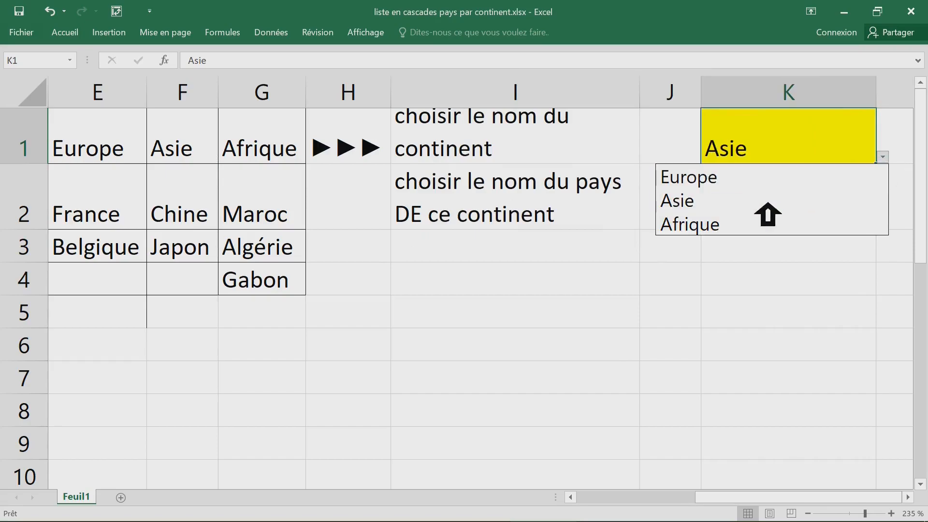
left_click(754, 230)
left_click(683, 288)
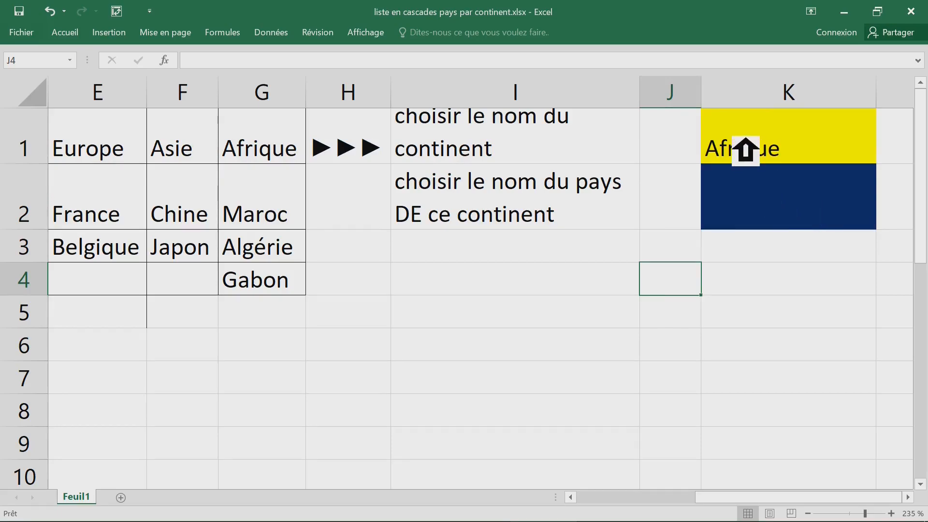
Step: Set the data validation of cell K2 to allow a list (Liste)
left_click(748, 210)
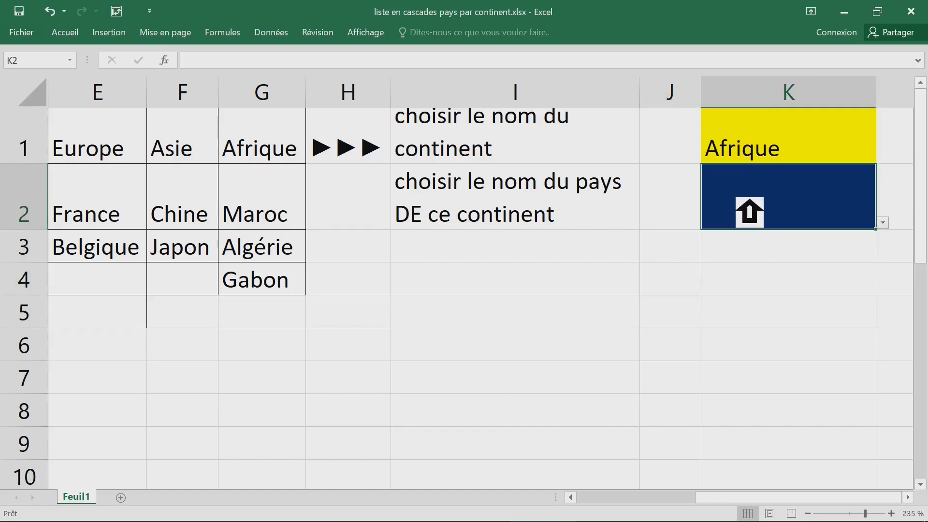
left_click(284, 29)
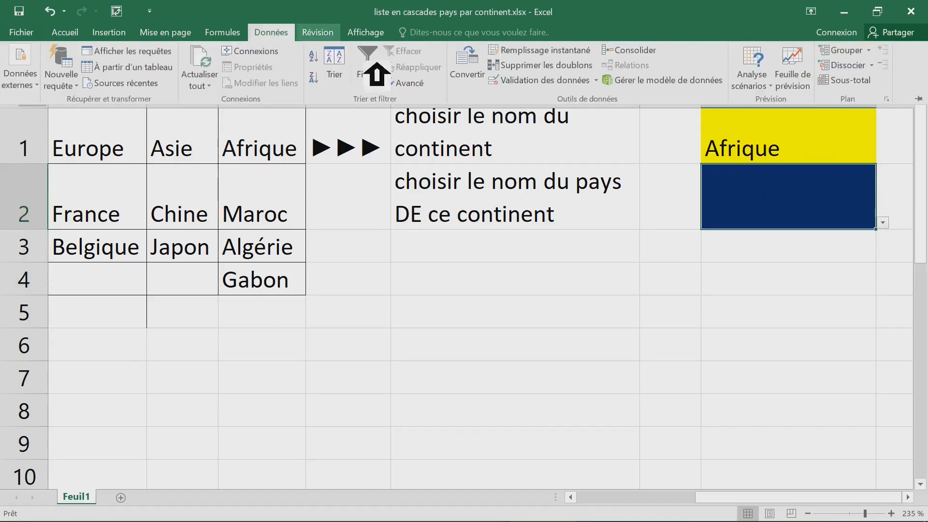
left_click(520, 80)
left_click(521, 100)
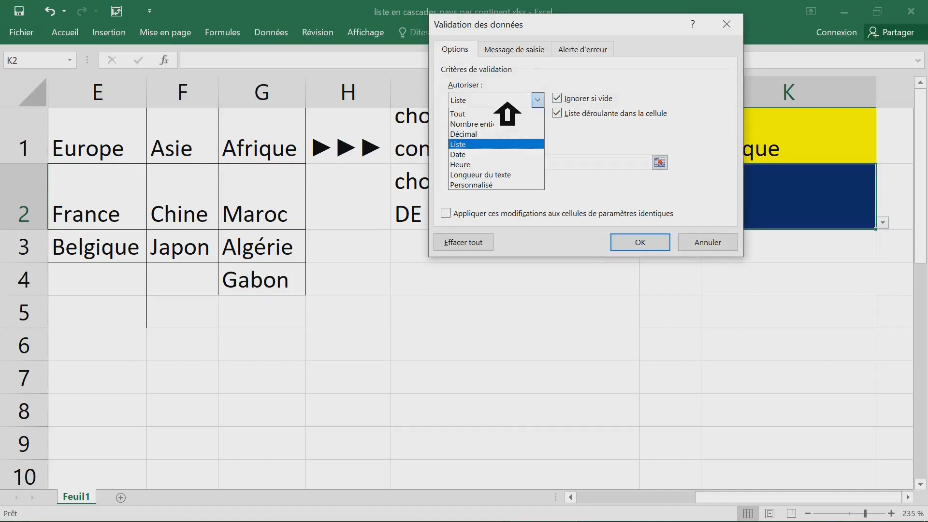
left_click(522, 109)
left_click(523, 102)
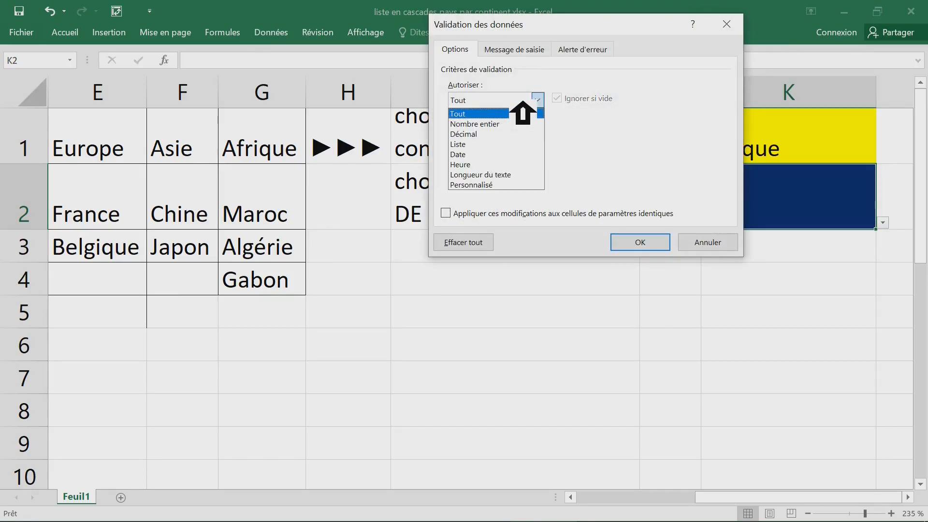
left_click(488, 144)
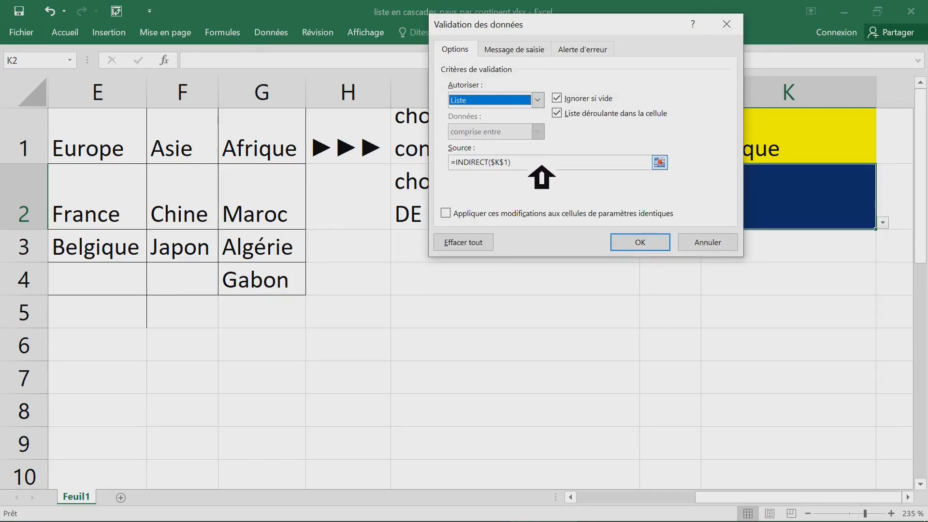
Step: Copy K2's list source formula =INDIRECT($K$1) and confirm the validation with it as the source
left_click(541, 164)
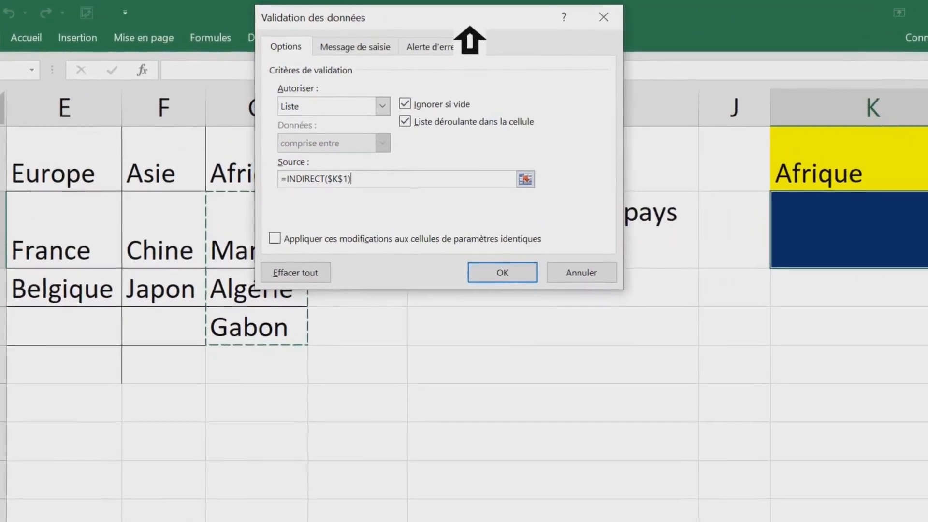
left_click_drag(395, 171, 297, 172)
key("ctrl+c")
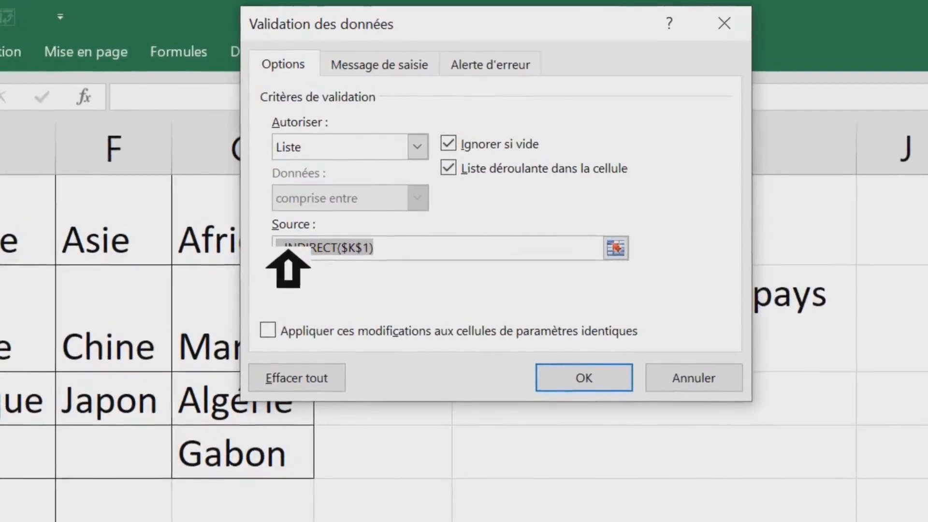
left_click(439, 280)
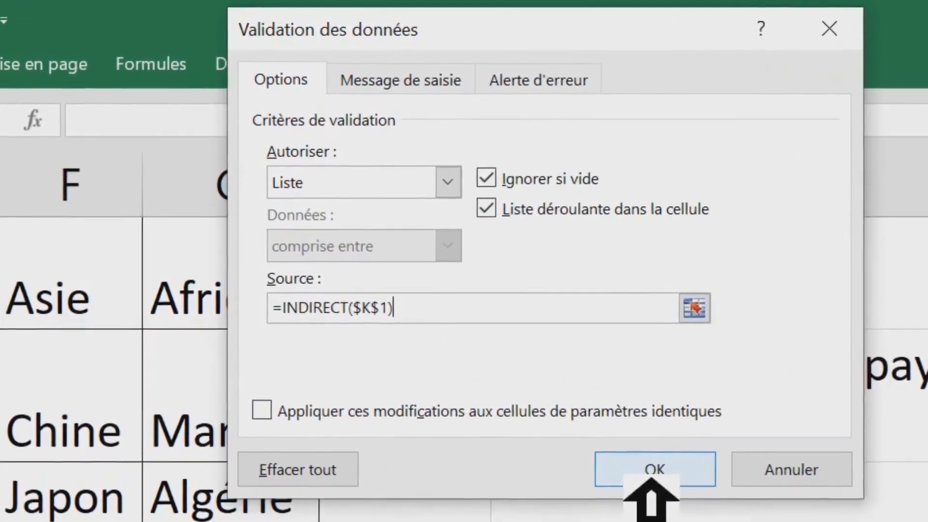
left_click(380, 308)
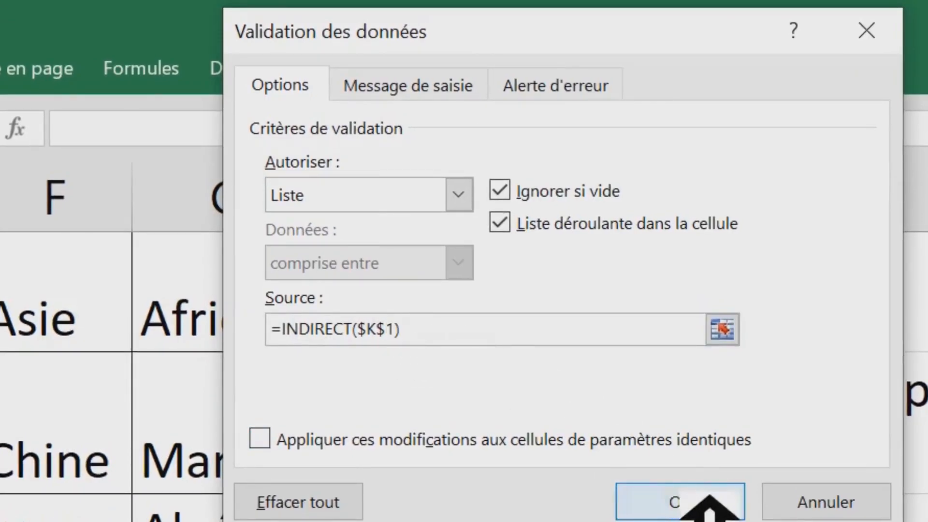
left_click(705, 500)
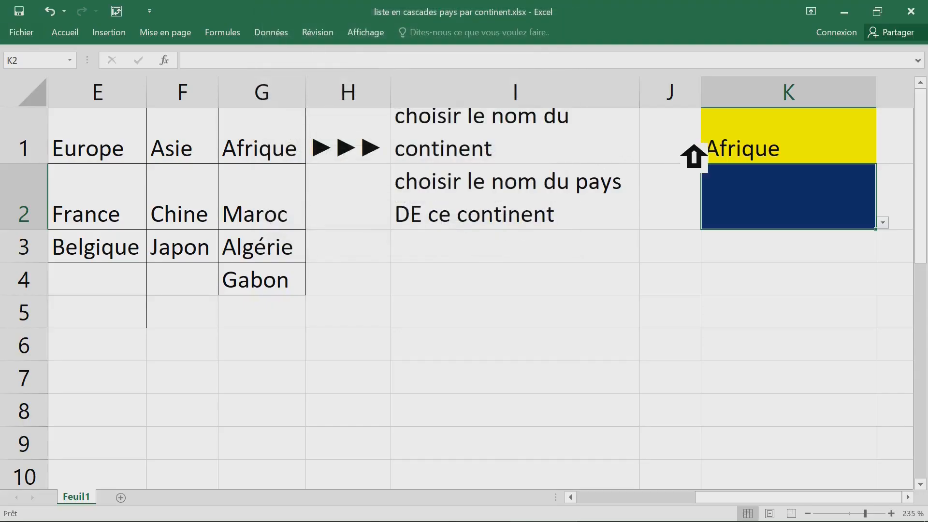
Step: Attach a comment to cell K2 containing the pasted formula =INDIRECT($K$1), replacing the default author text
left_click(774, 154)
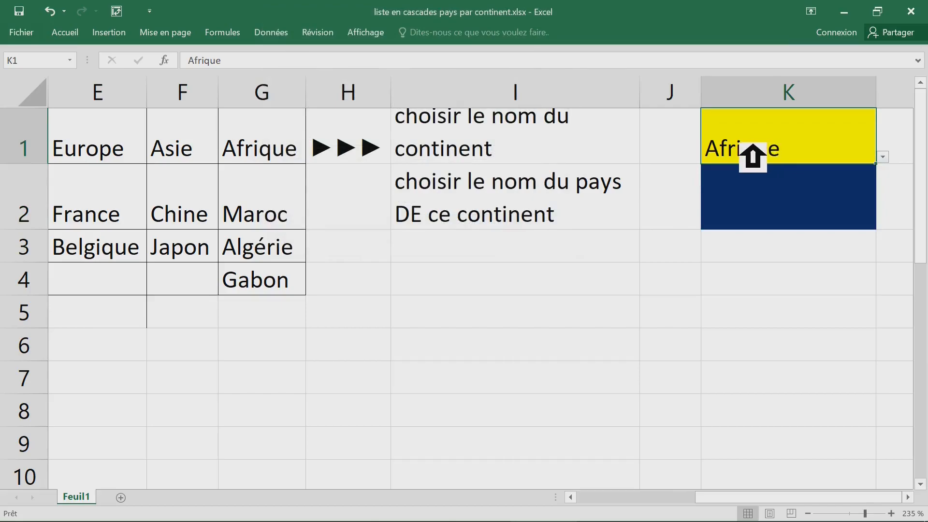
left_click(743, 210)
key("shift+F2")
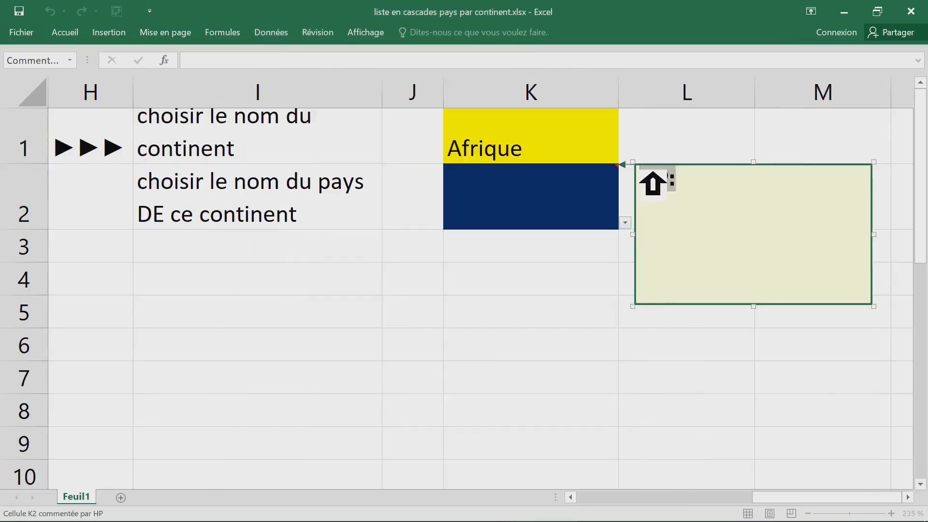
key("ctrl+v")
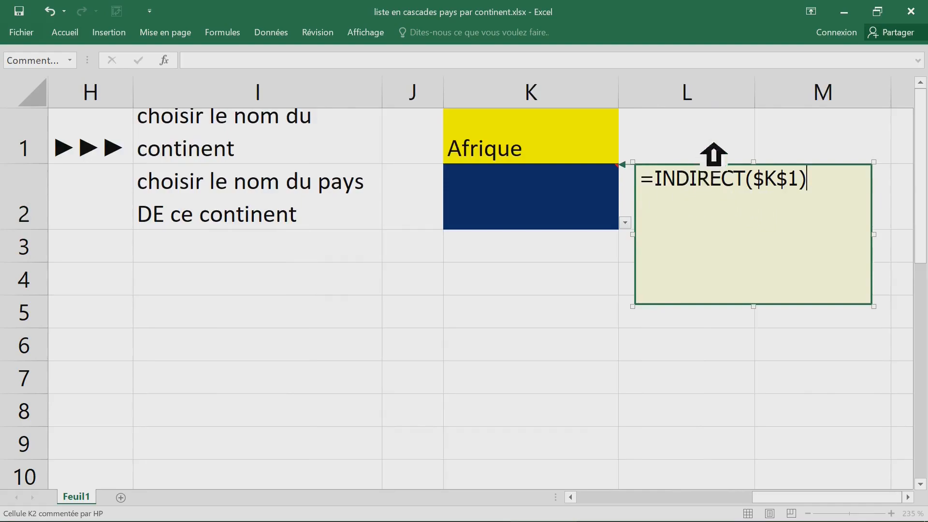
left_click(725, 129)
left_click(543, 154)
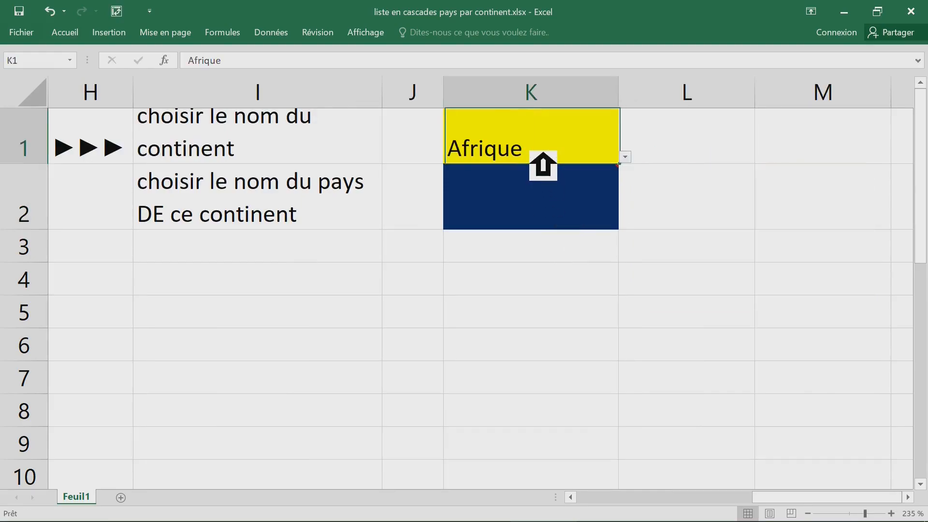
Step: Delete the comment from cell K2
left_click(530, 209)
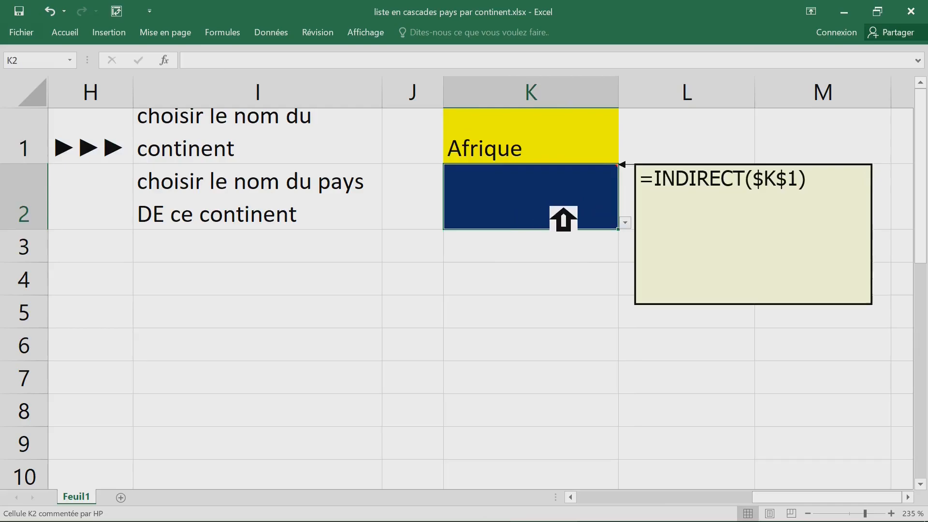
mouse_move(540, 210)
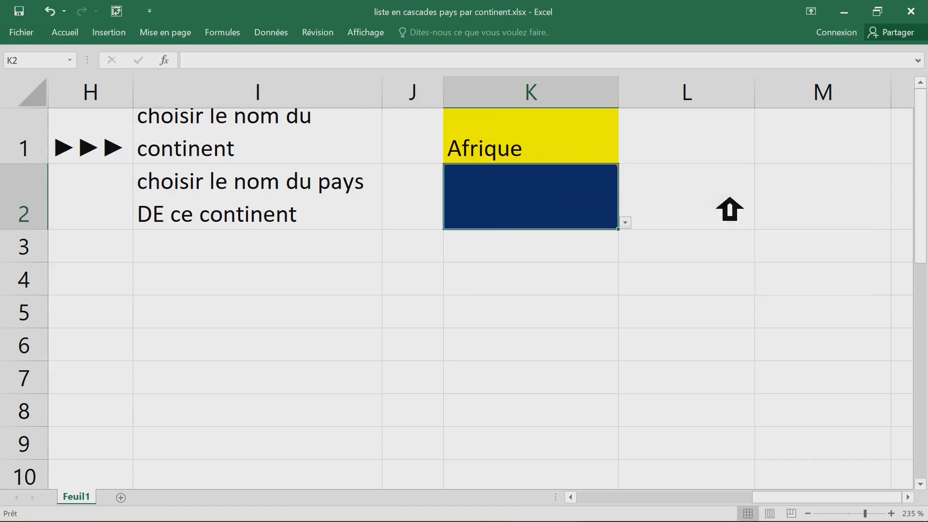
right_click(579, 210)
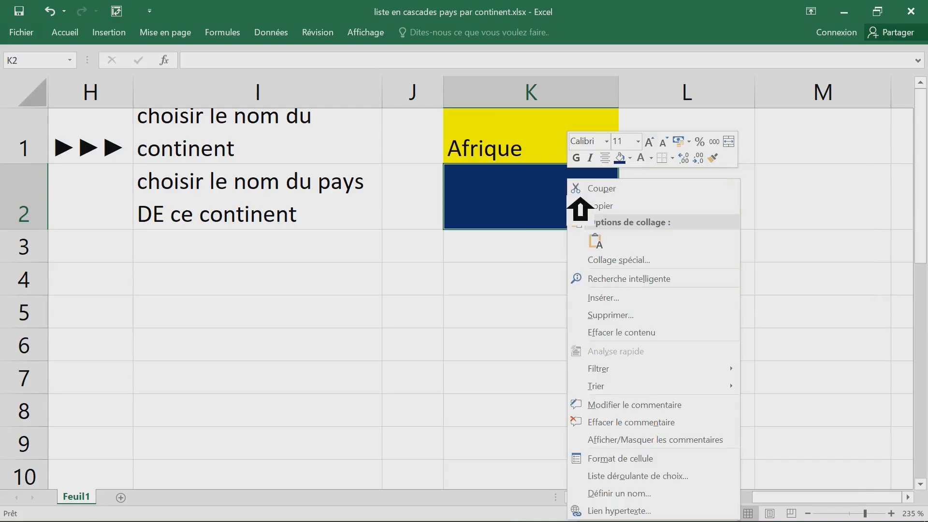
left_click(611, 422)
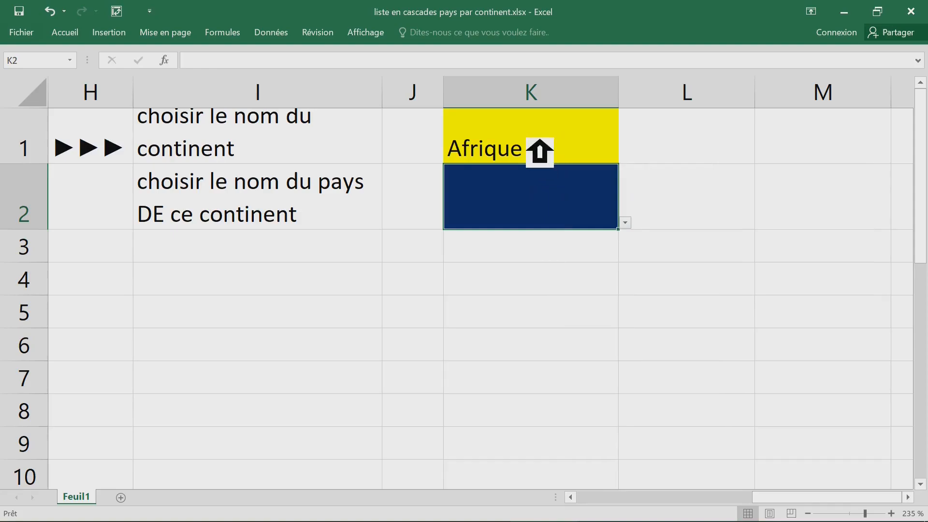
left_click(540, 147)
left_click(557, 221)
left_click(542, 147)
left_click(549, 216)
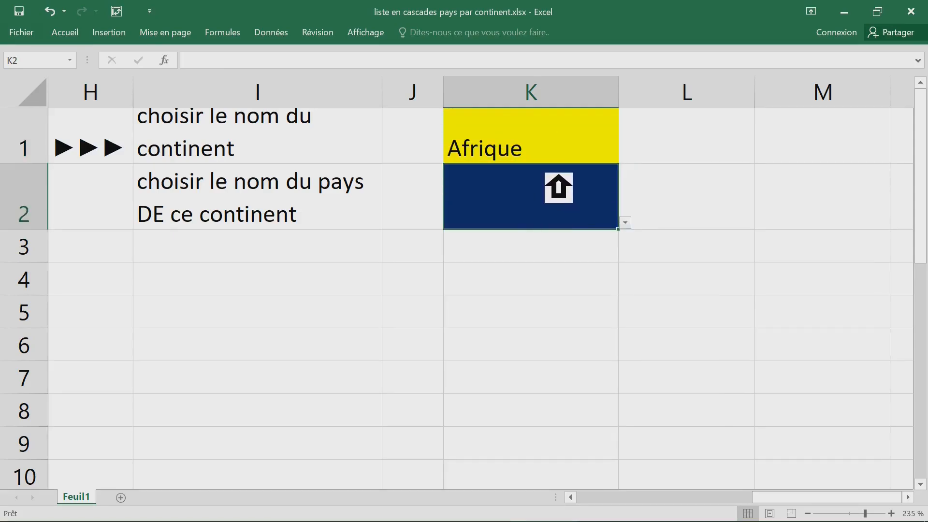
left_click(555, 156)
Step: Review the data validation source of cell K2 and close the validation settings
left_click(554, 203)
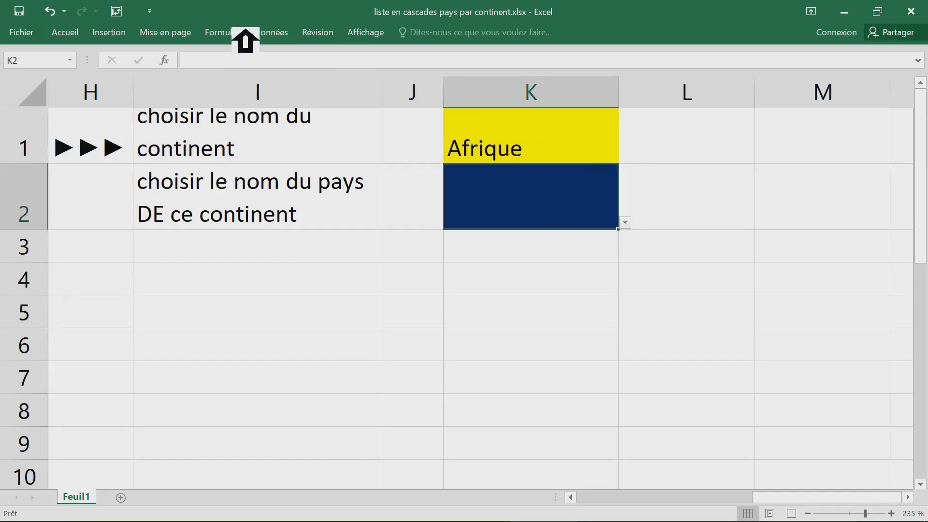
left_click(285, 34)
left_click(513, 79)
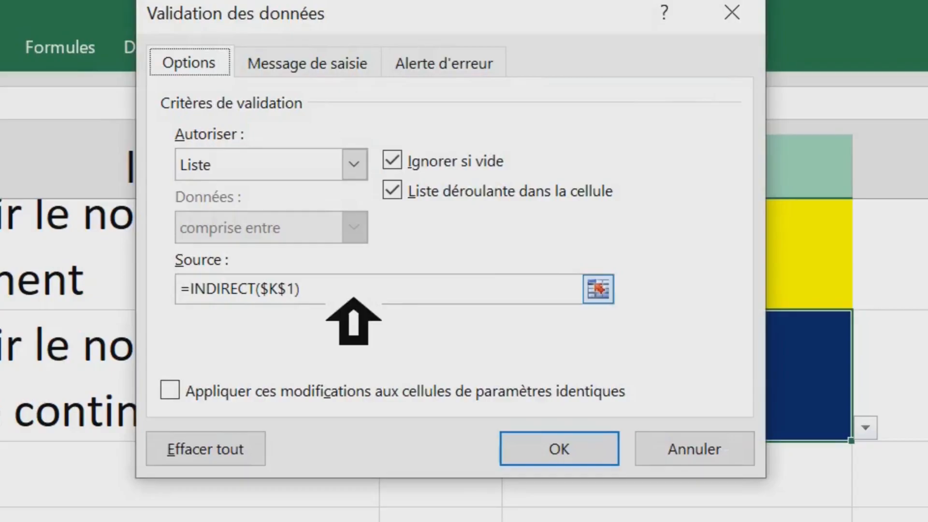
left_click(560, 450)
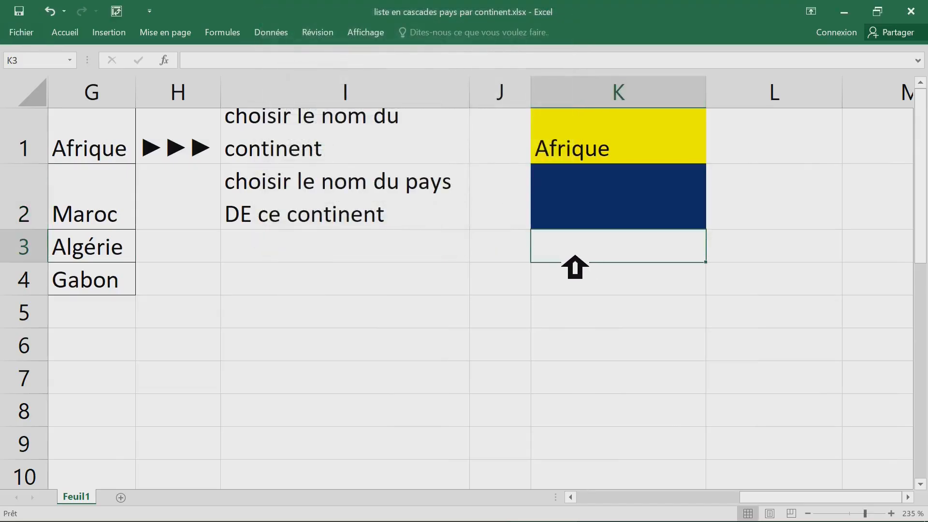
Step: Narrow the empty column J between the instruction texts and the dropdown cells
left_click(508, 94)
left_click_drag(530, 95, 510, 106)
left_click(529, 270)
Step: Choose Europe as the continent in K1 and display the dependent country list of K2
left_click(621, 160)
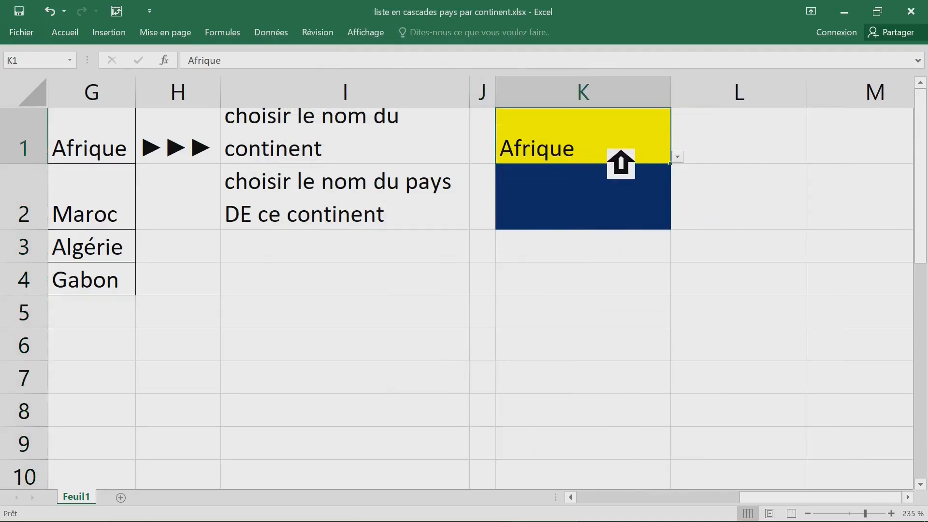
left_click(677, 157)
left_click(594, 176)
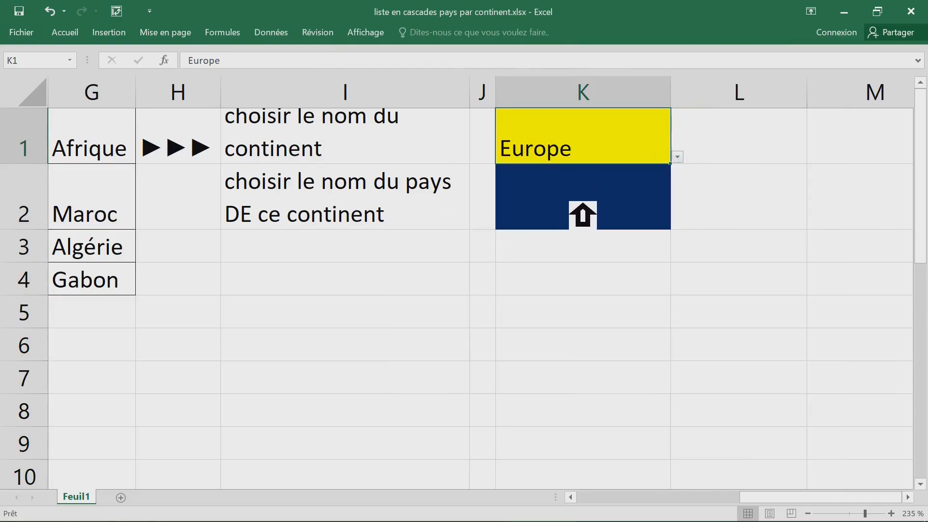
left_click(579, 214)
left_click(677, 222)
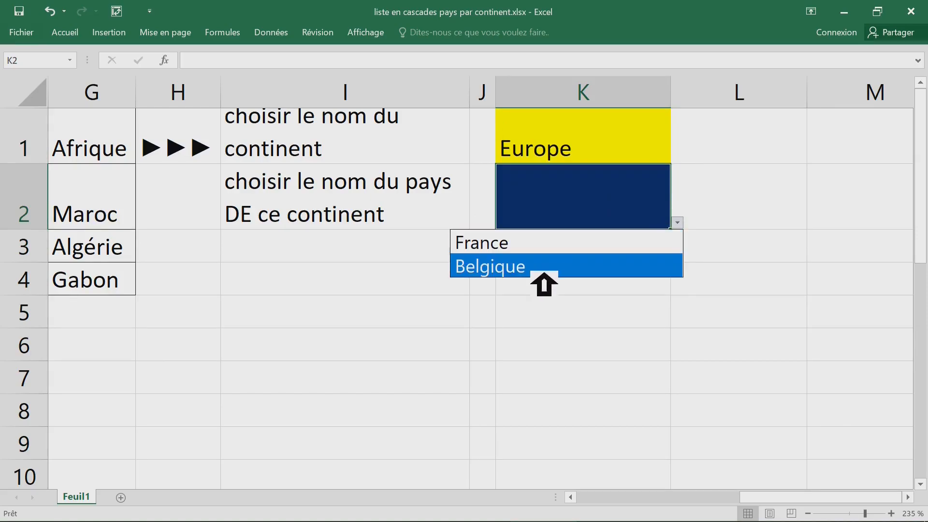
Step: Switch the continent in K1 to Asie and check the countries offered in K2 without choosing one
left_click(588, 145)
left_click(588, 145)
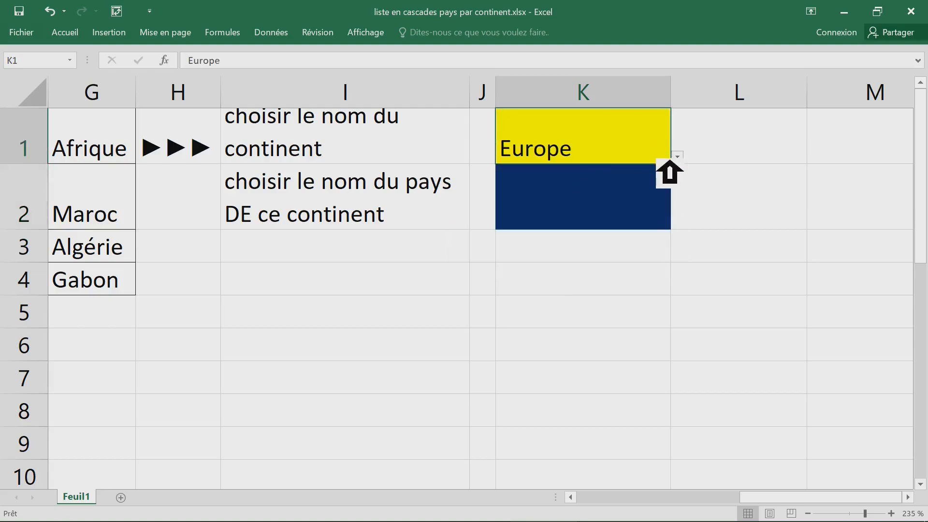
left_click(679, 157)
left_click(587, 205)
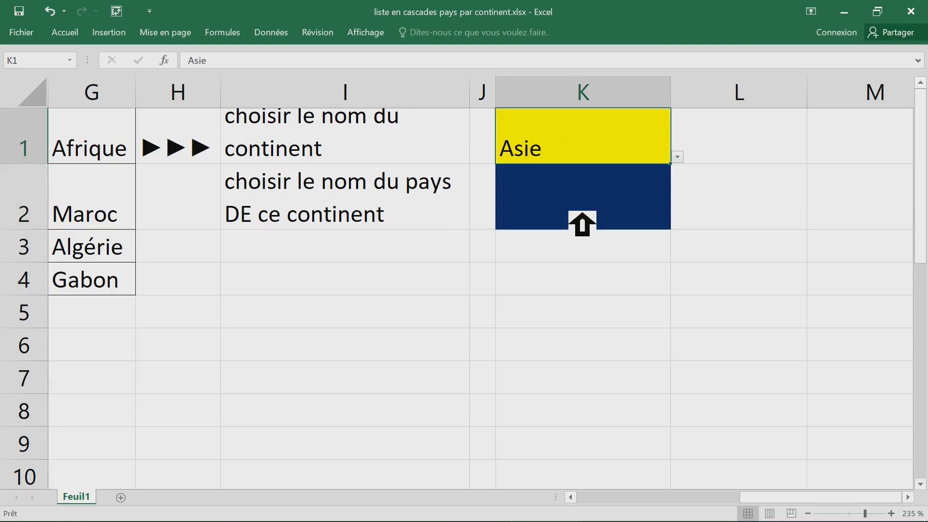
left_click(582, 215)
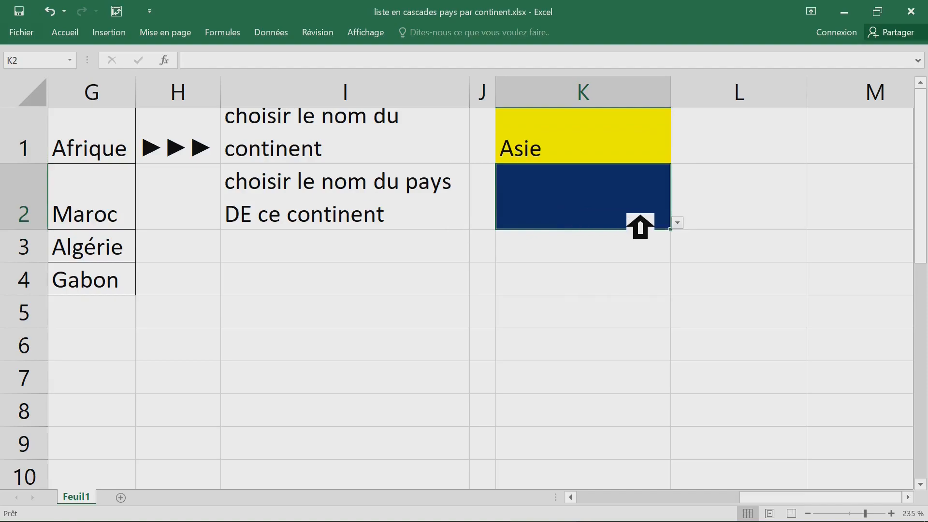
left_click(679, 223)
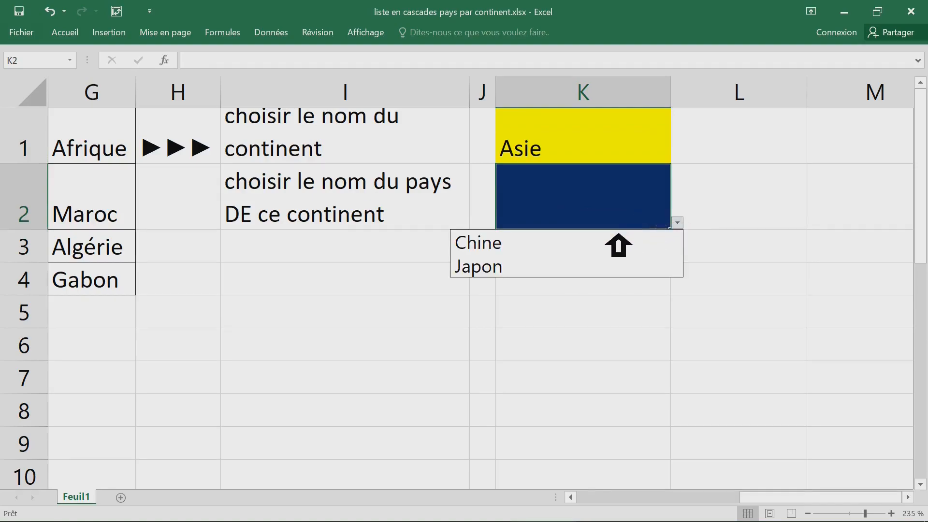
key("Escape")
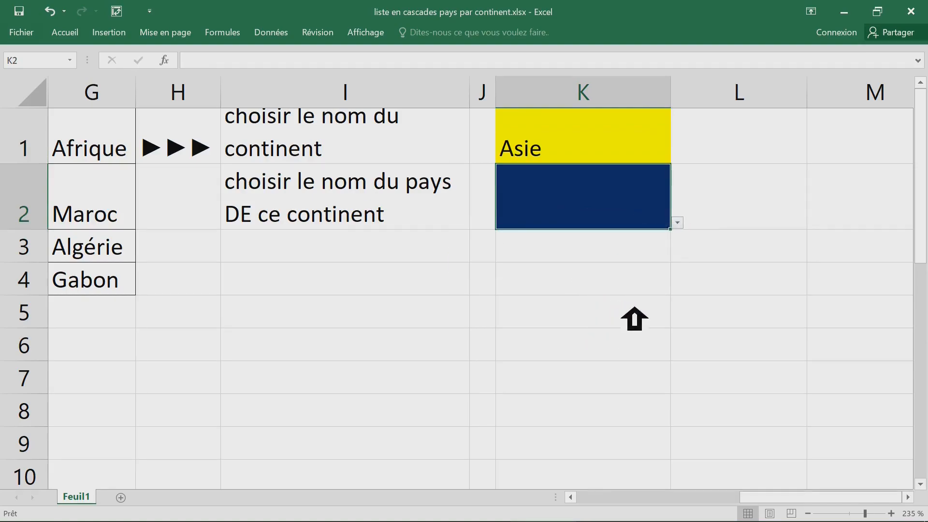
Step: Switch the continent in K1 to Afrique and compare K2's country list with the source table
left_click(580, 498)
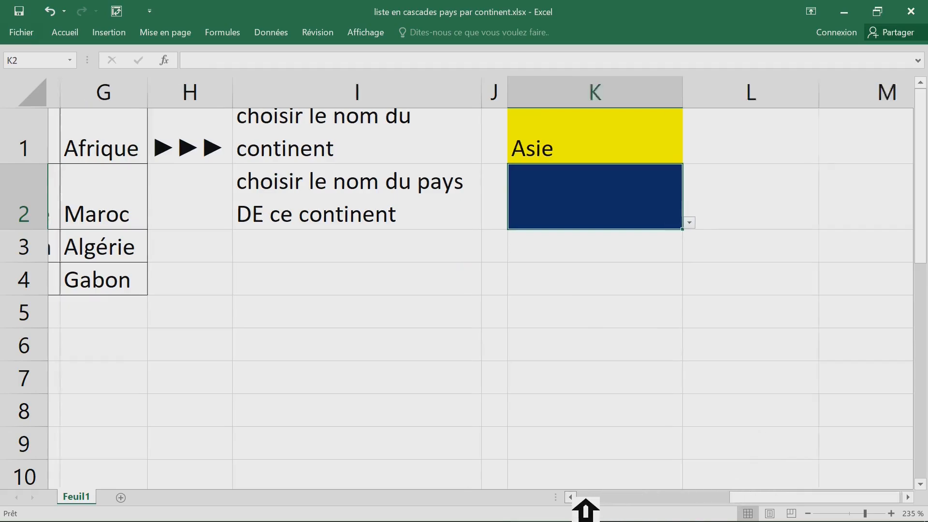
left_click(585, 500)
left_click(585, 500)
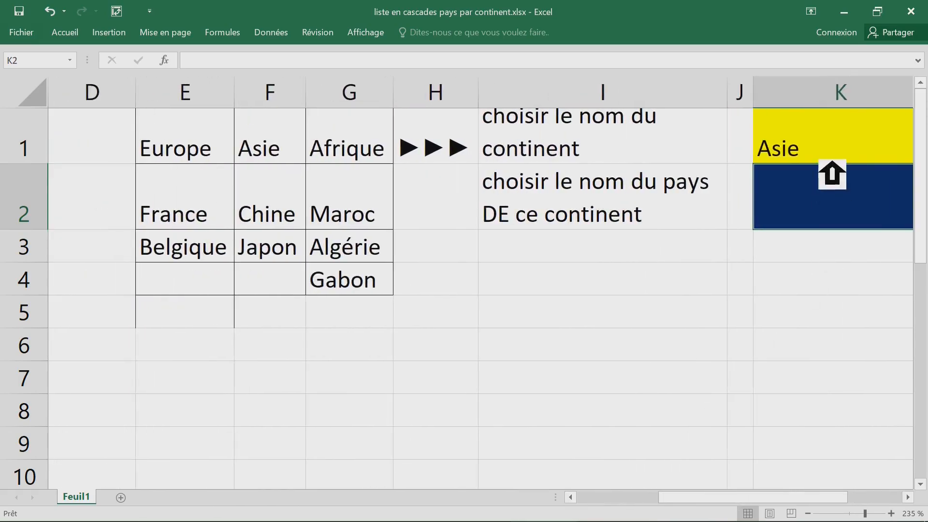
left_click(873, 156)
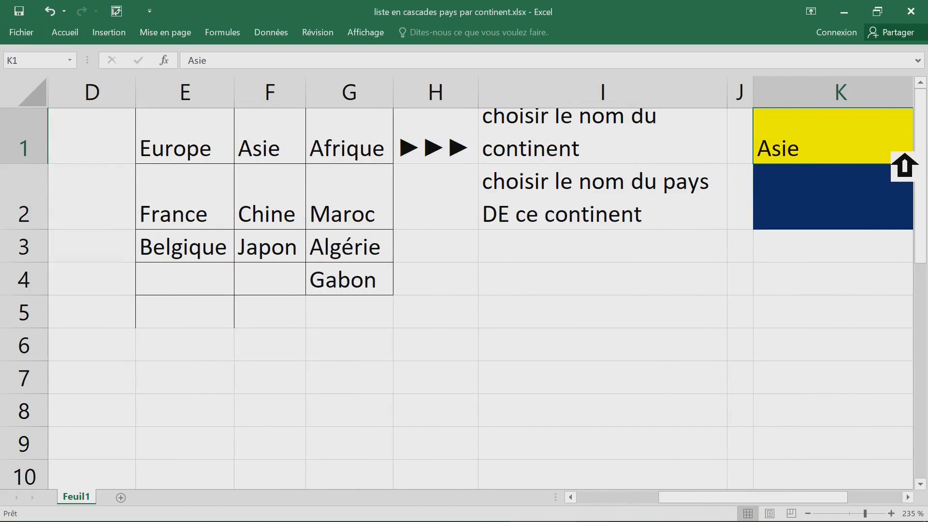
left_click(908, 497)
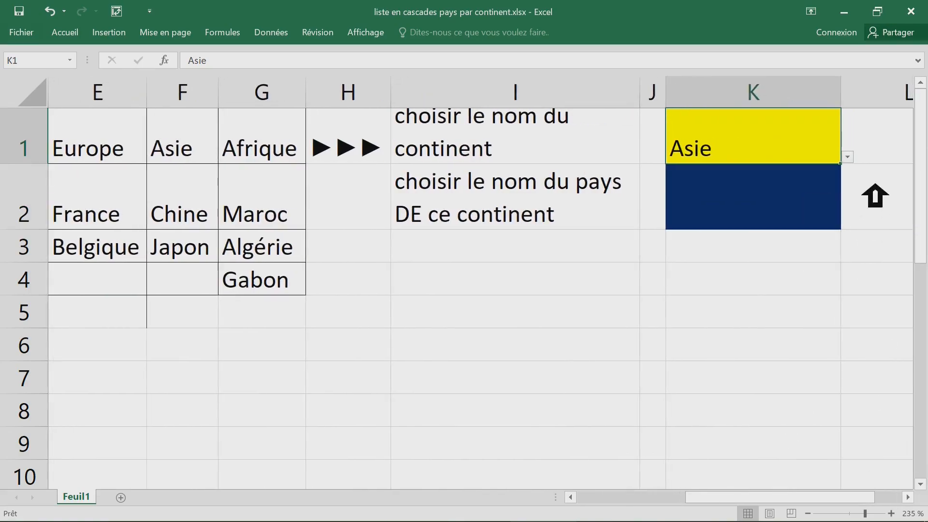
left_click(847, 157)
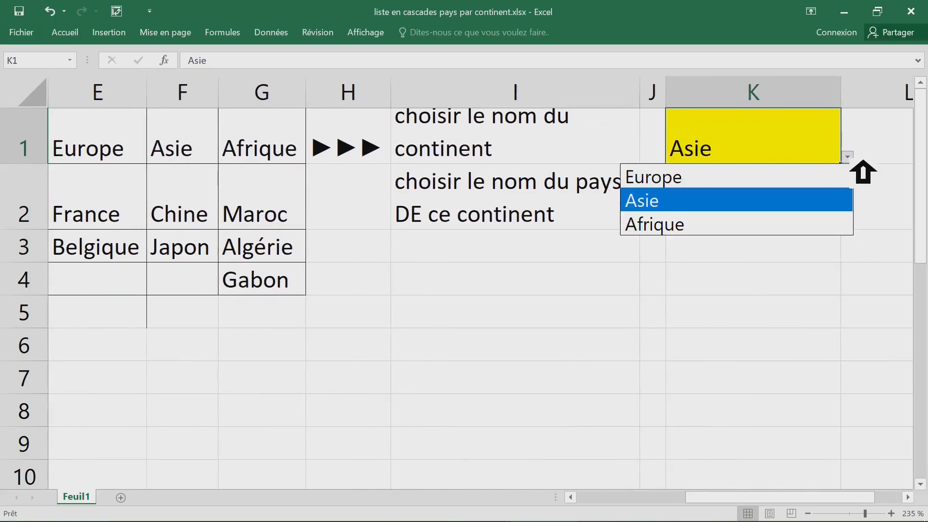
left_click(706, 225)
left_click(735, 225)
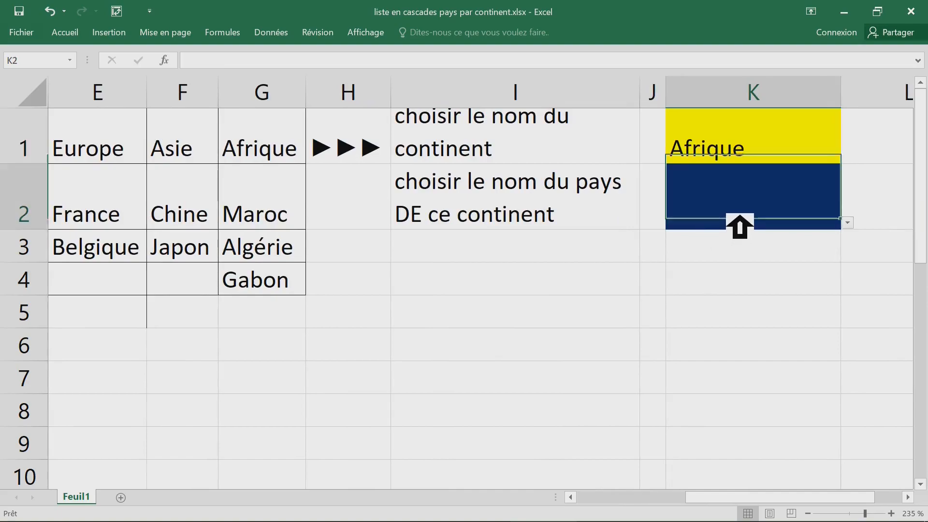
left_click(847, 222)
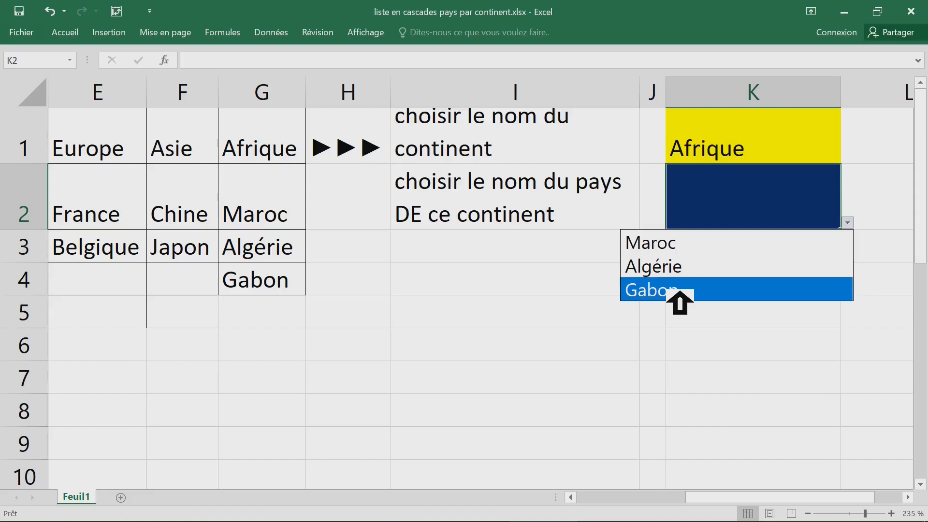
Step: Add suisse in E4 and Espagne in E5 below the existing countries of the Europe column
left_click(140, 282)
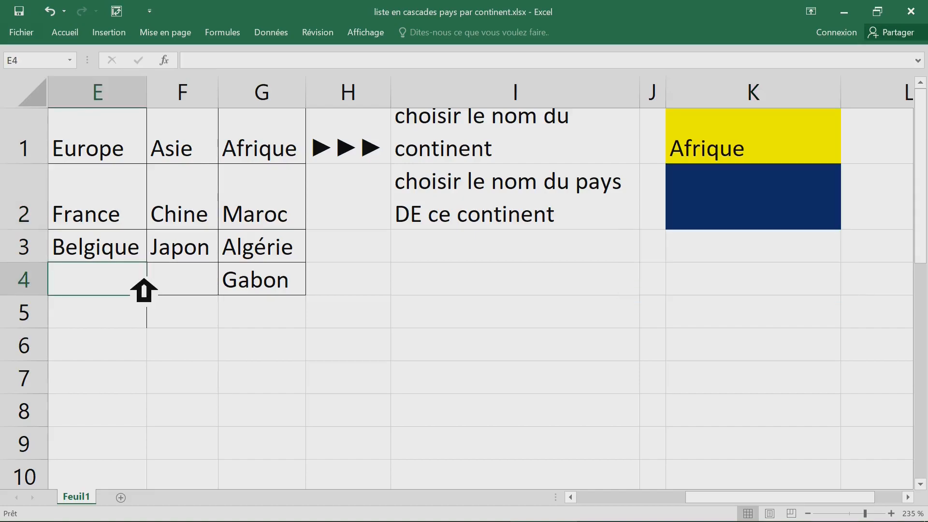
type("suisse")
key("Return")
type("Esap")
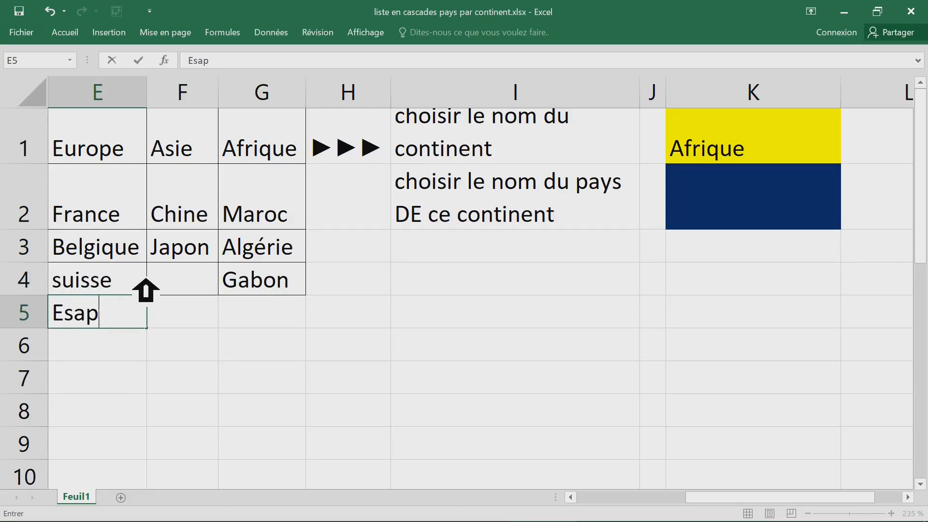
type("gnegne")
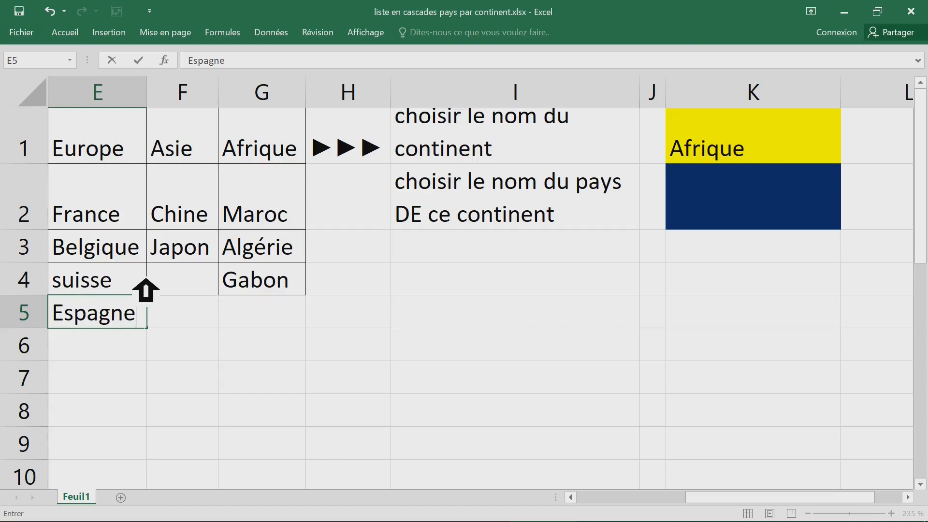
left_click(323, 290)
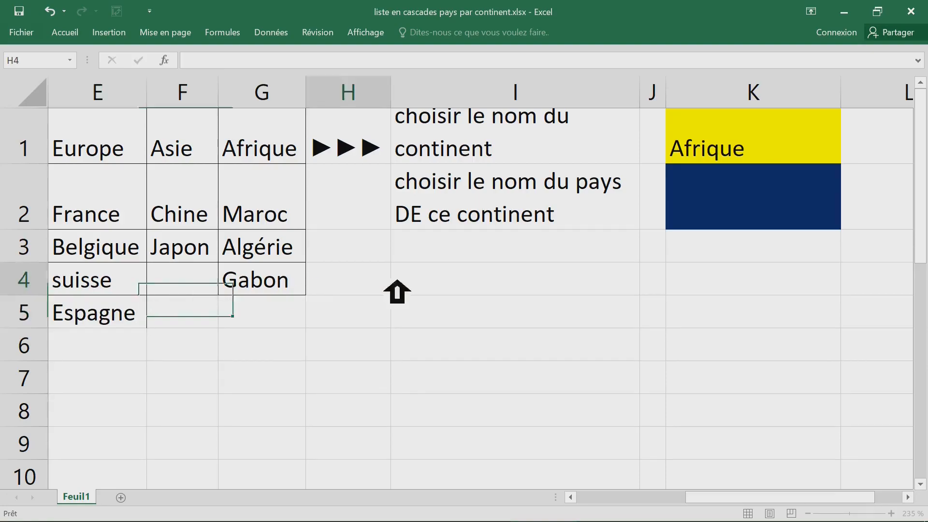
Step: Set K1 to Europe and check whether K2's list includes the countries added in E4:E5
left_click(833, 154)
left_click(849, 156)
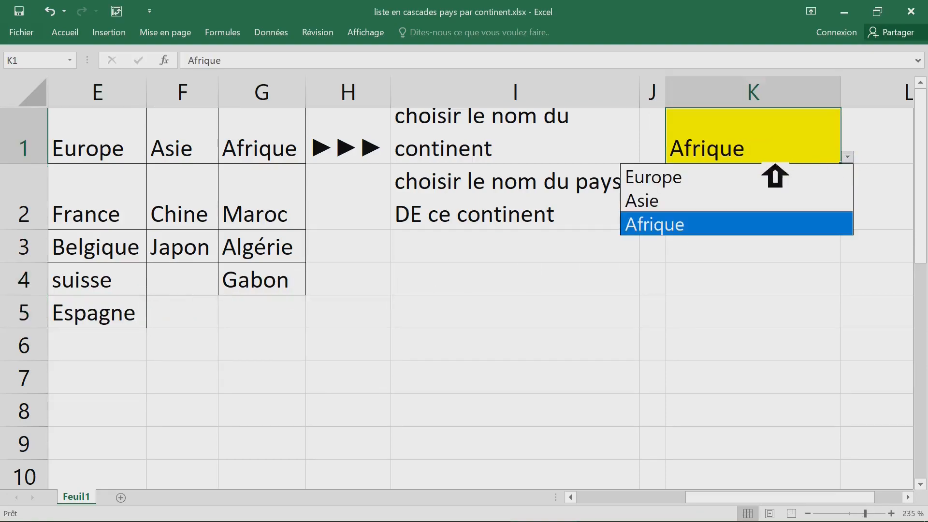
left_click(775, 176)
left_click(735, 202)
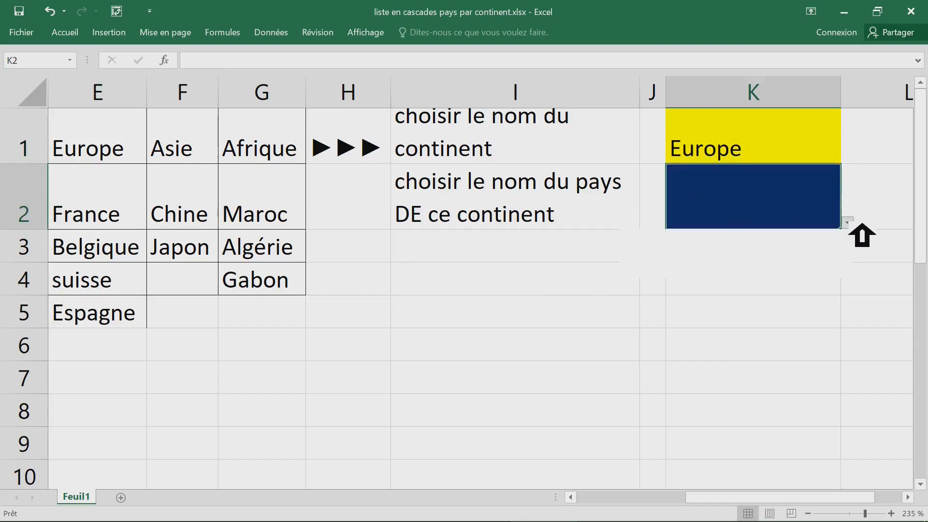
left_click(847, 223)
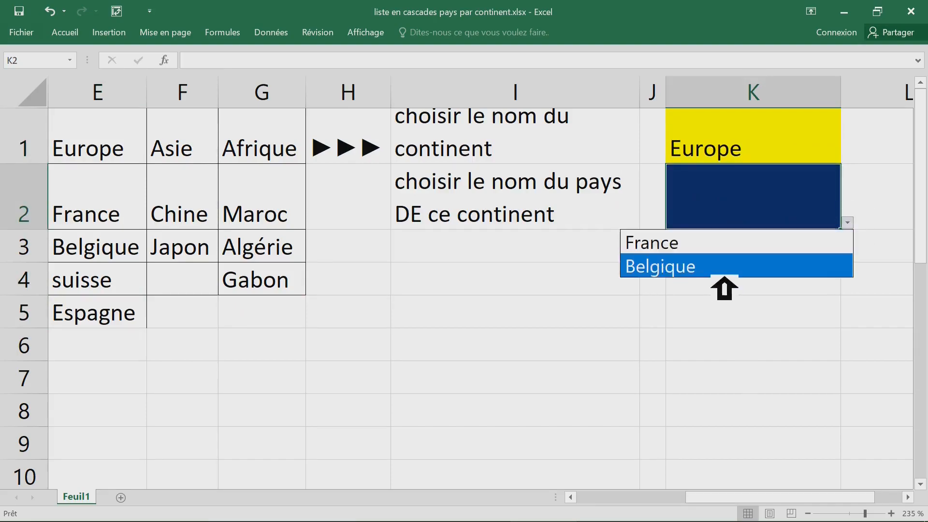
left_click(114, 280)
left_click_drag(114, 280, 114, 325)
left_click(203, 346)
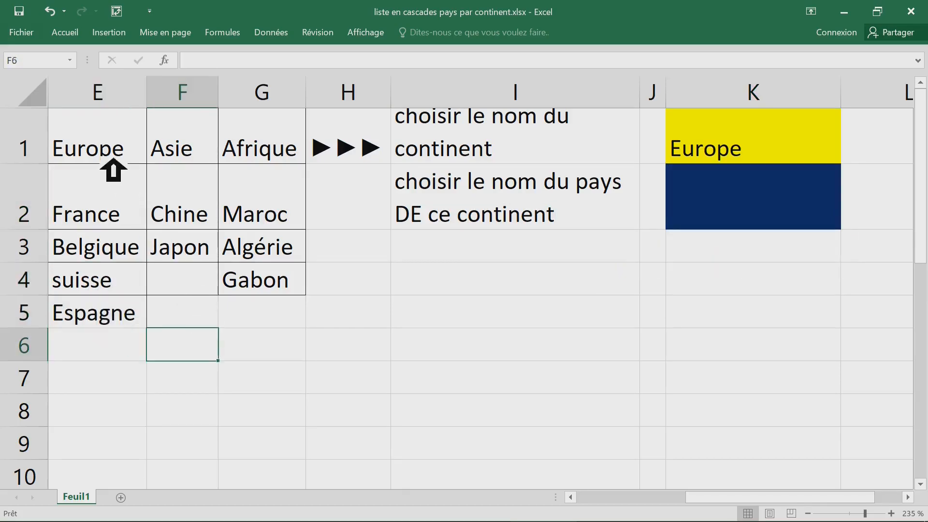
Step: Modify the named range Europe in the Name Manager so that it refers to =Feuil1!$E$2:$E$5
left_click(104, 149)
left_click(222, 33)
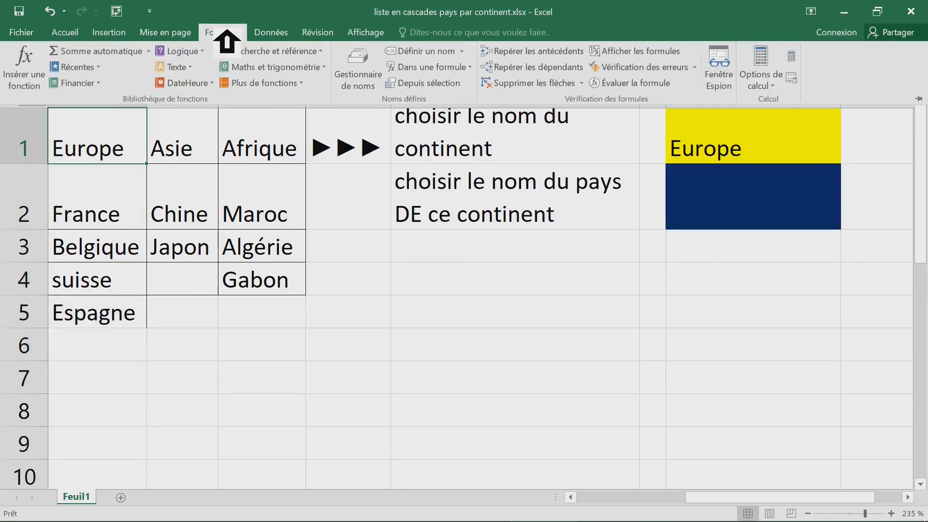
left_click(368, 67)
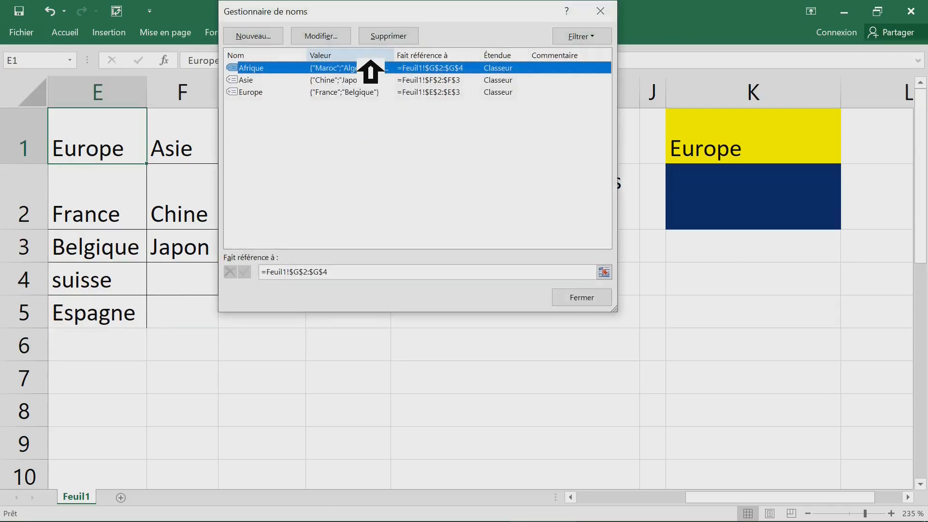
left_click(269, 93)
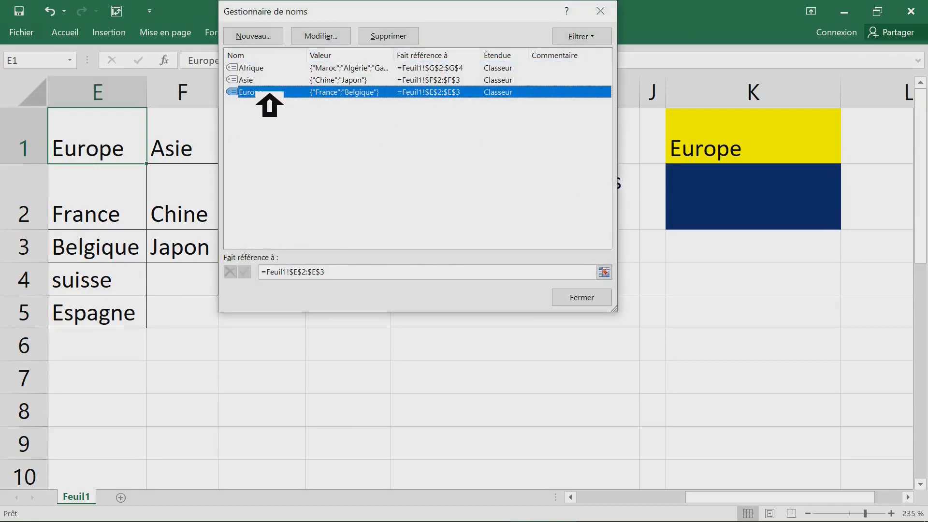
left_click(329, 38)
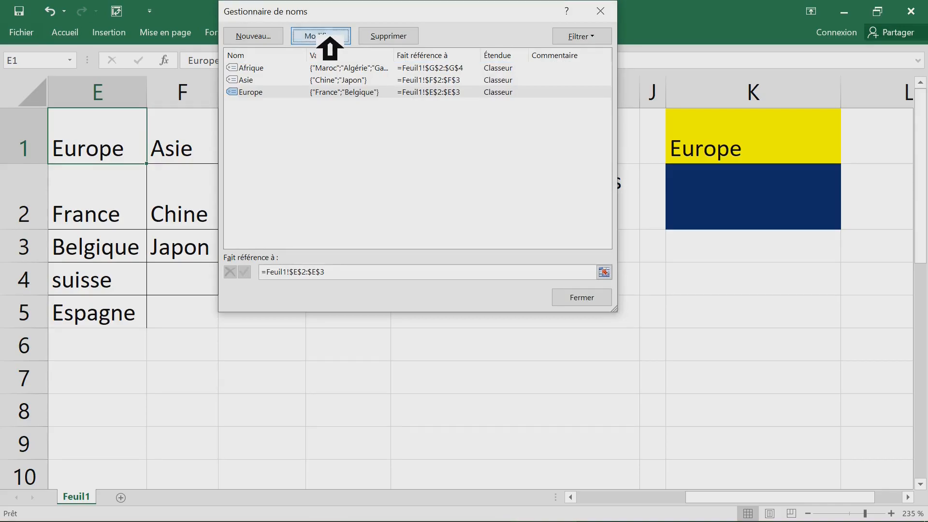
left_click(469, 205)
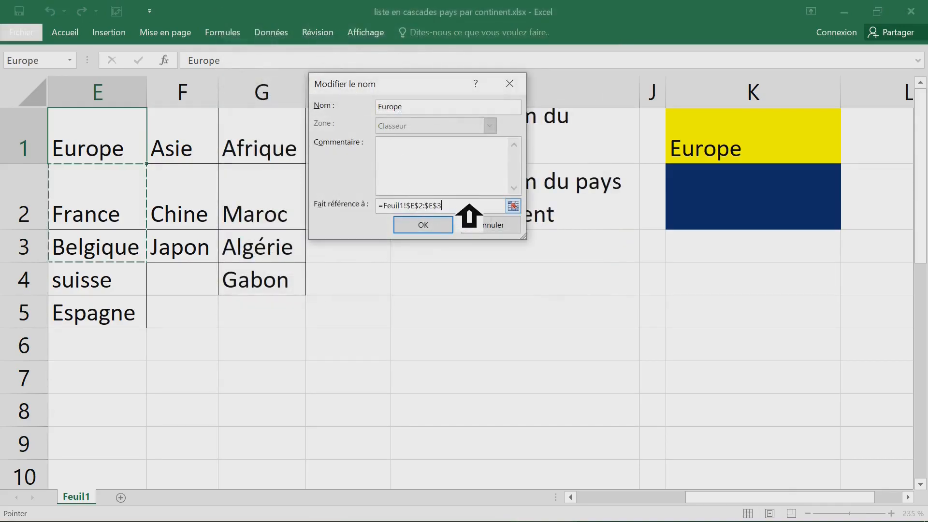
left_click_drag(479, 206, 359, 205)
key("BackSpace")
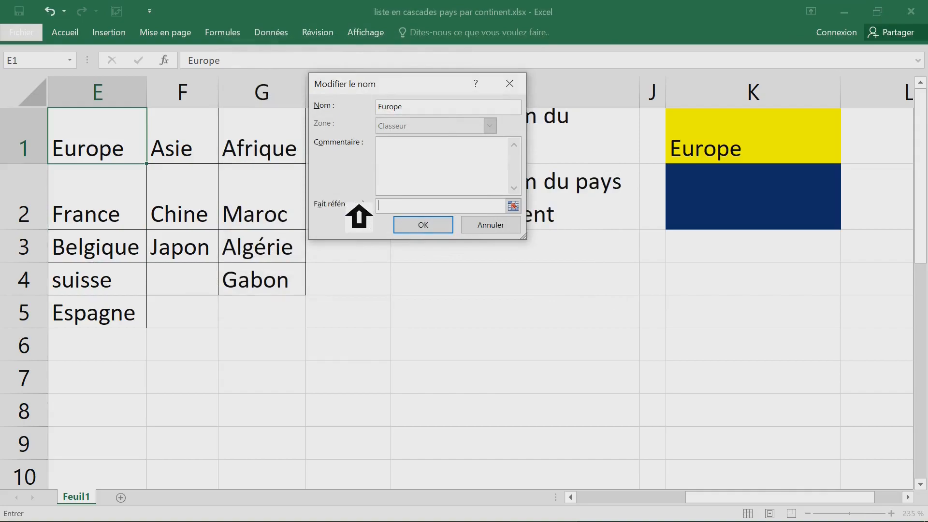
left_click_drag(126, 214, 127, 313)
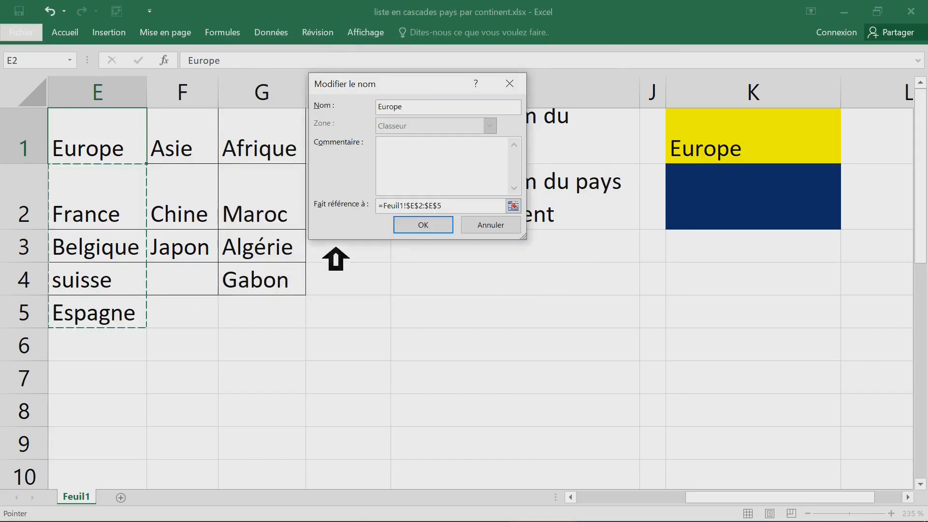
left_click(441, 226)
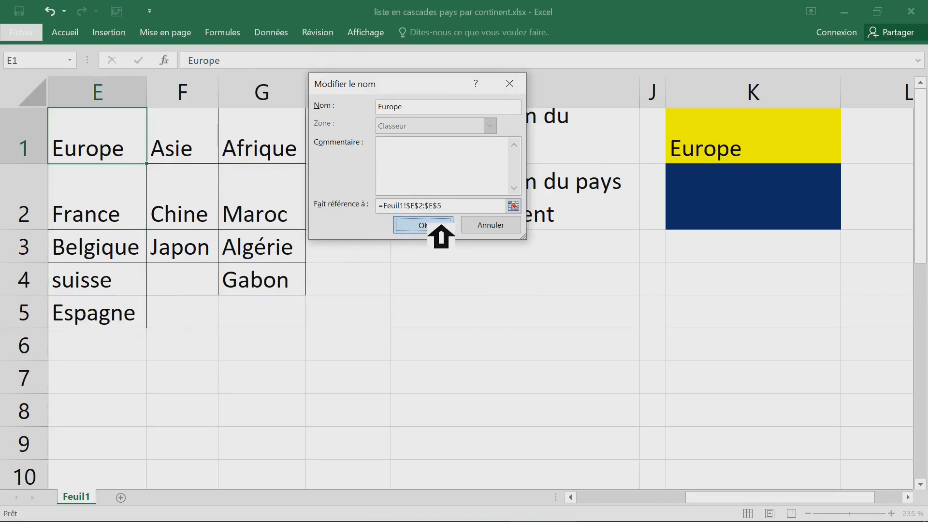
Step: Switch K1 to Asie and back to Europe, and check K2's list against the extended named range
left_click(850, 157)
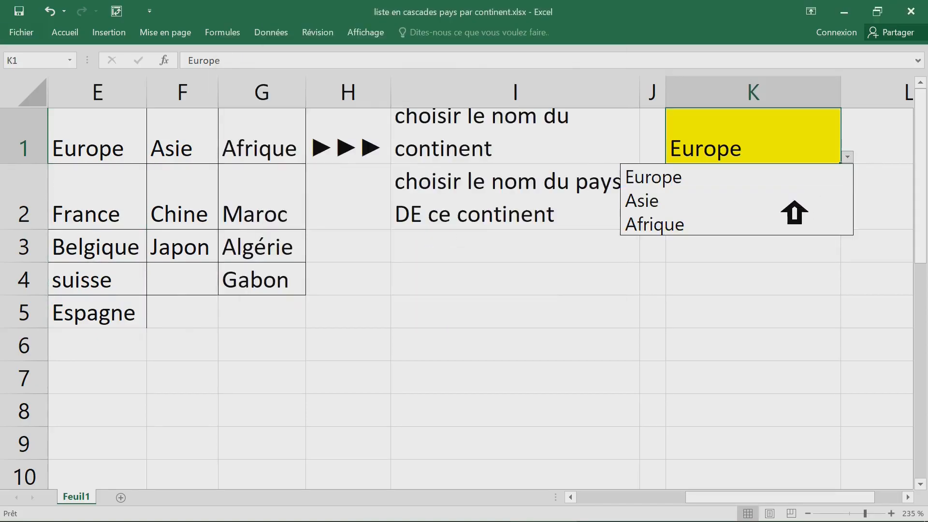
left_click(800, 199)
left_click(847, 157)
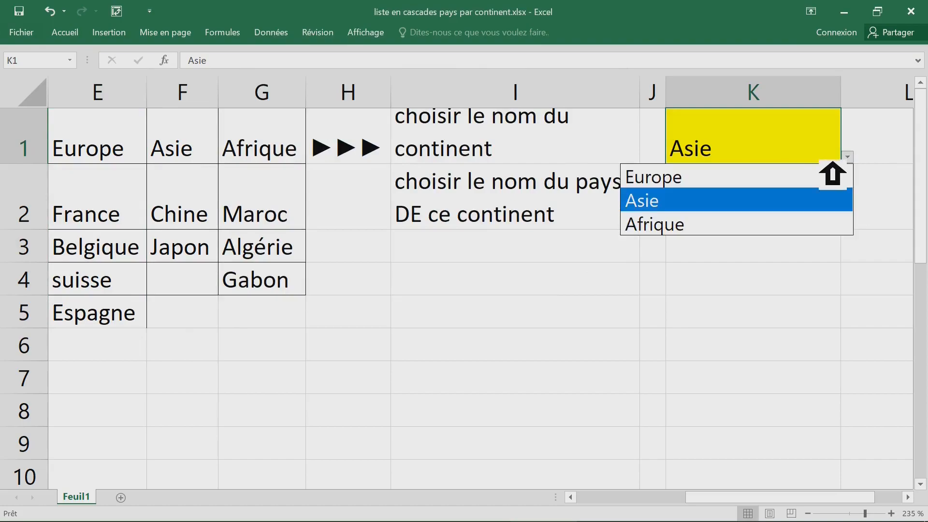
left_click(734, 178)
left_click(786, 197)
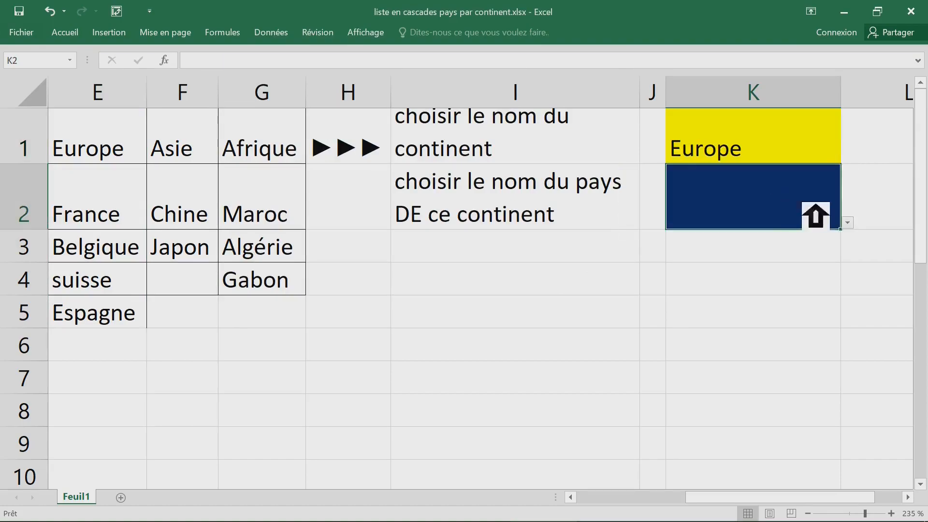
left_click(847, 223)
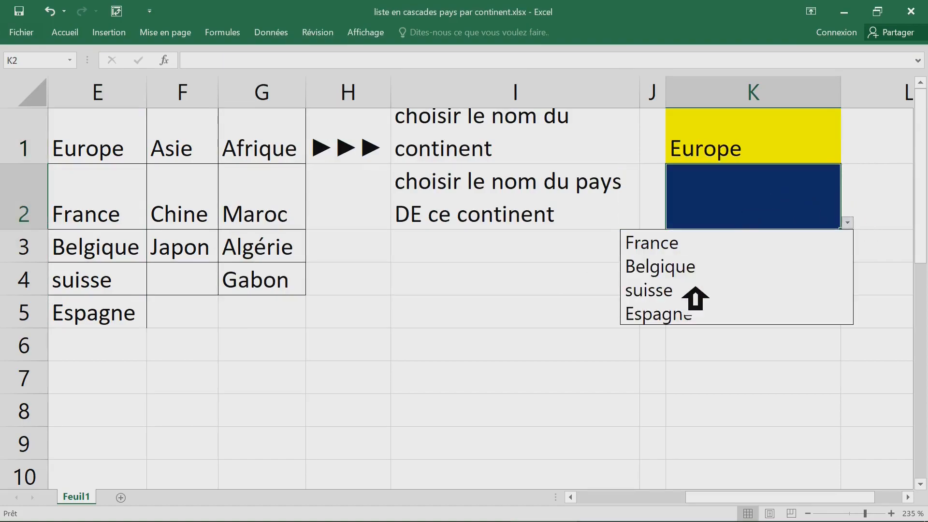